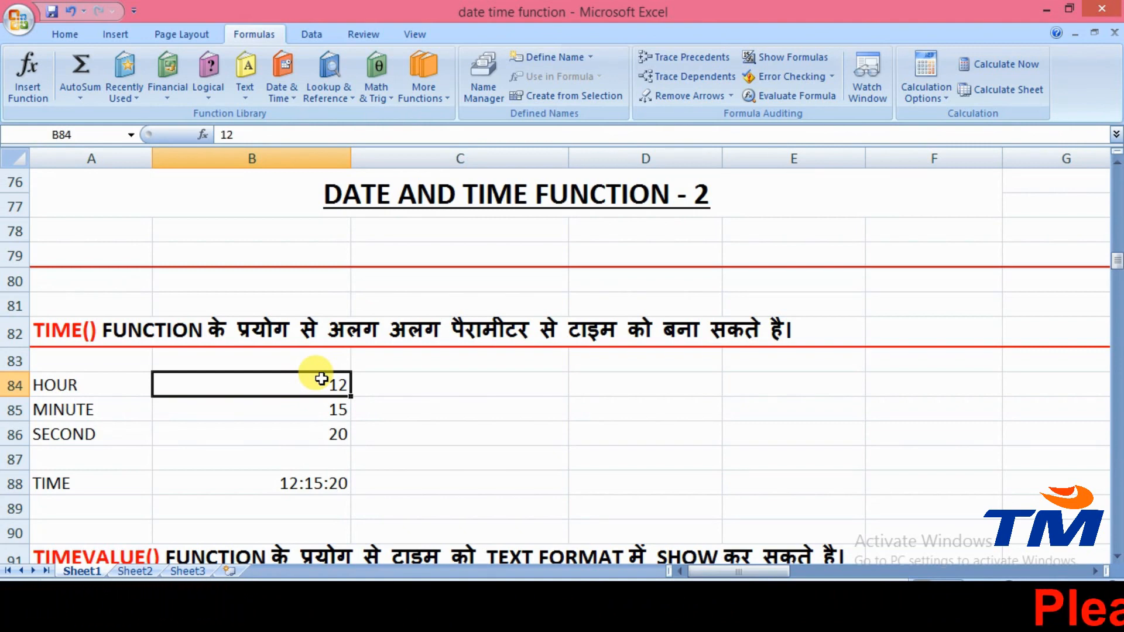
- Re-enter the TIME formula in B88 with the hour, minute and second cells as arguments: =TIME(B84,B85,B86)
left_click(294, 476)
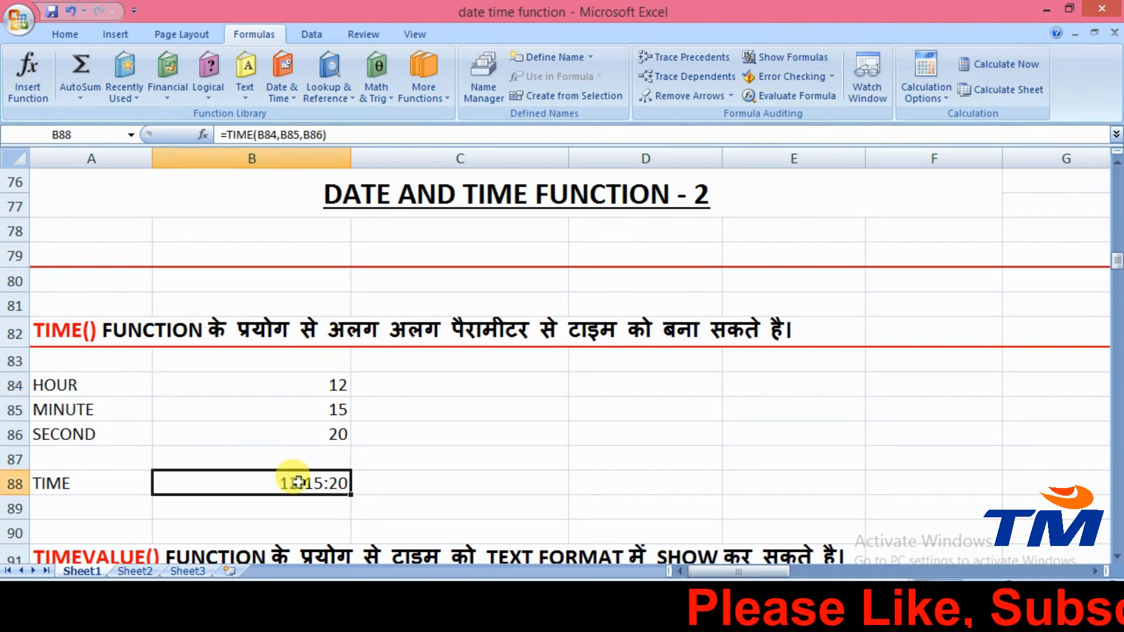
double_click(271, 485)
left_click_drag(206, 484, 332, 484)
key("BackSpace")
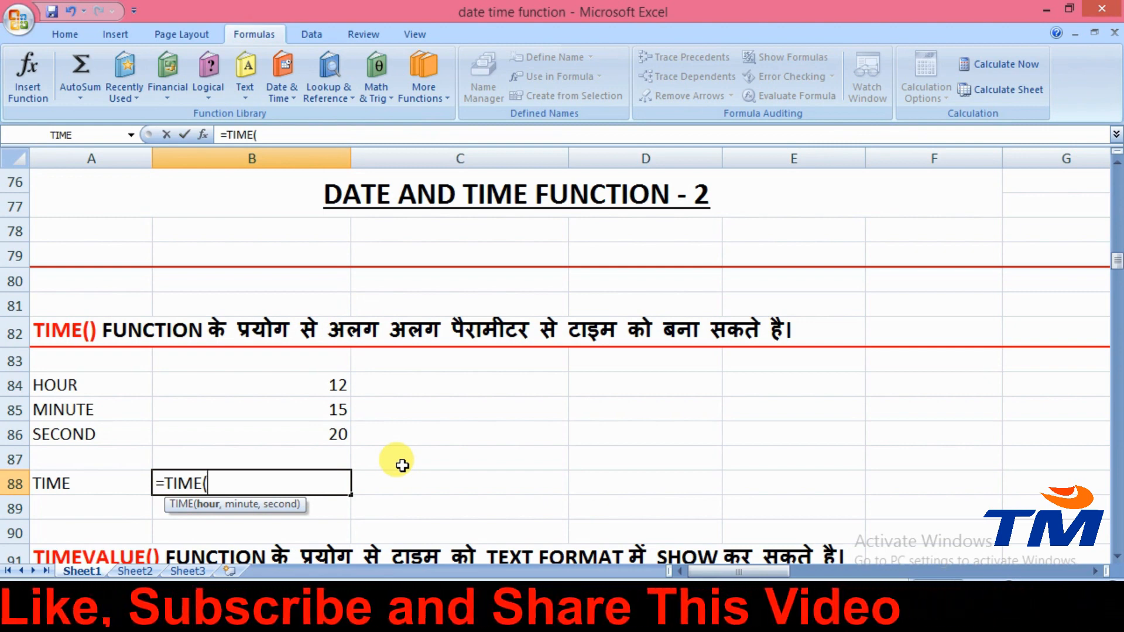
left_click(316, 388)
type(",")
left_click(302, 410)
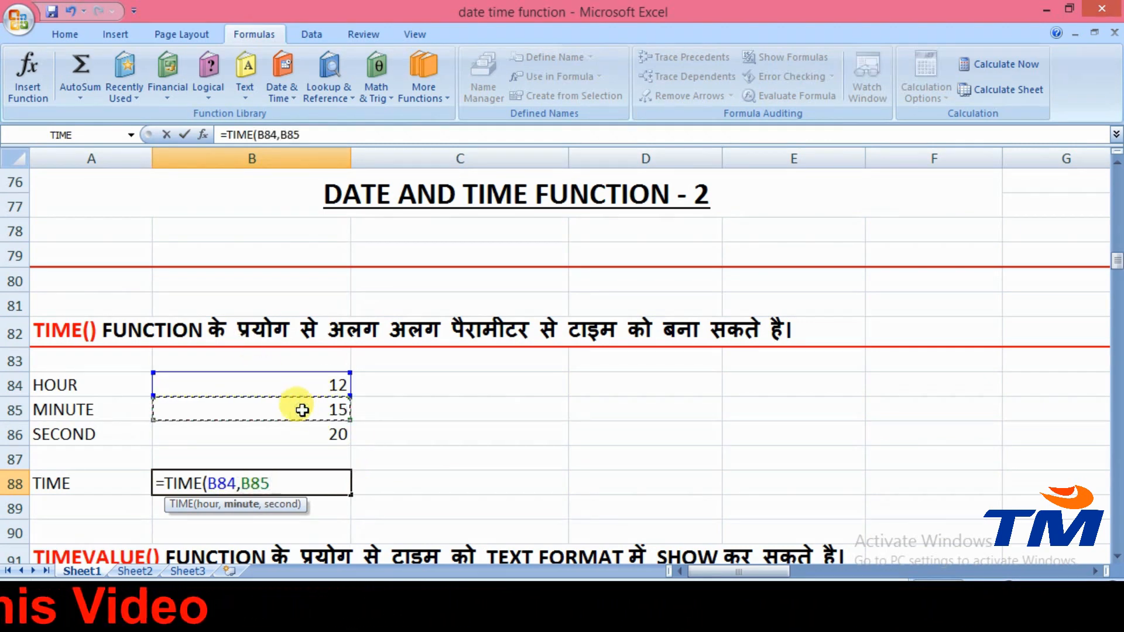
type(",")
left_click(291, 430)
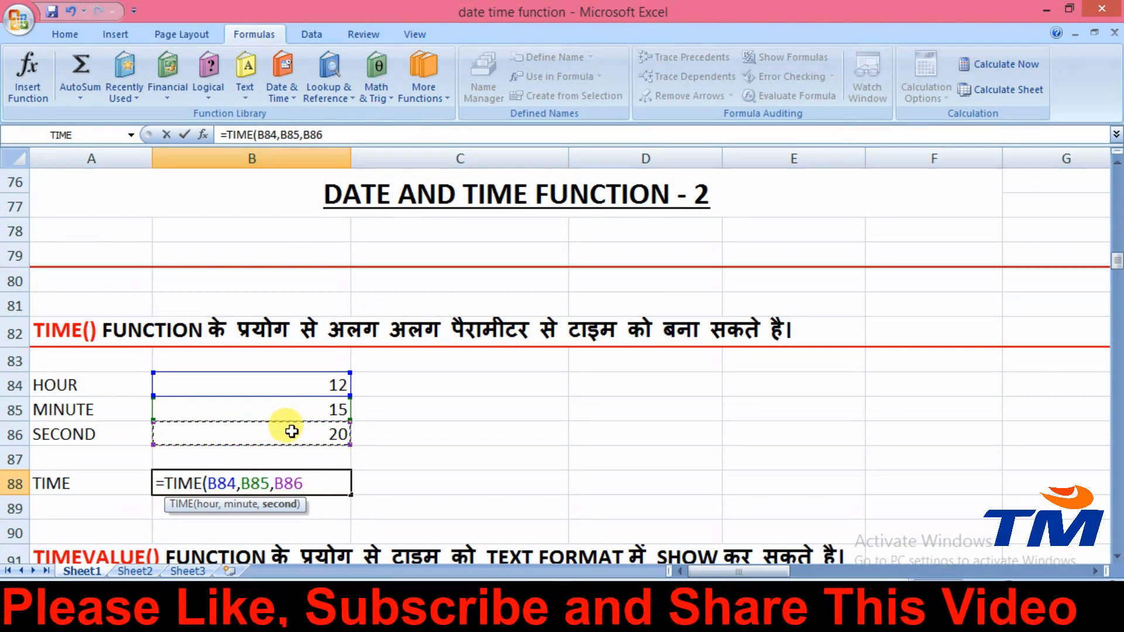
key("Return")
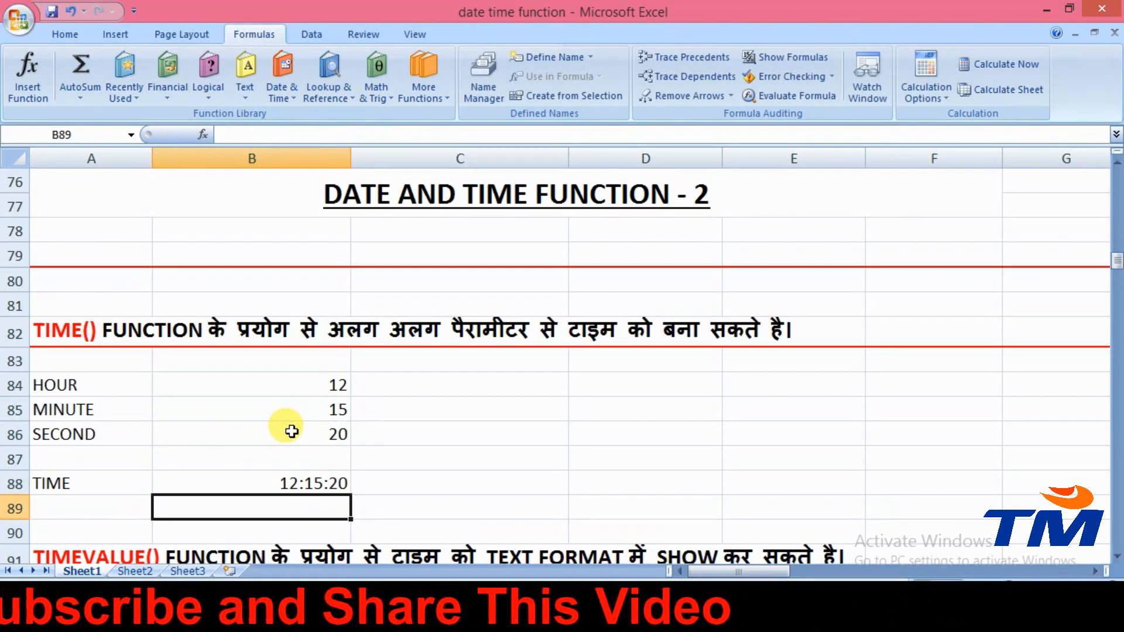
- Set the hour in B84 to 5, the minute in B85 to 25 and the second in B86 to 45
left_click(319, 386)
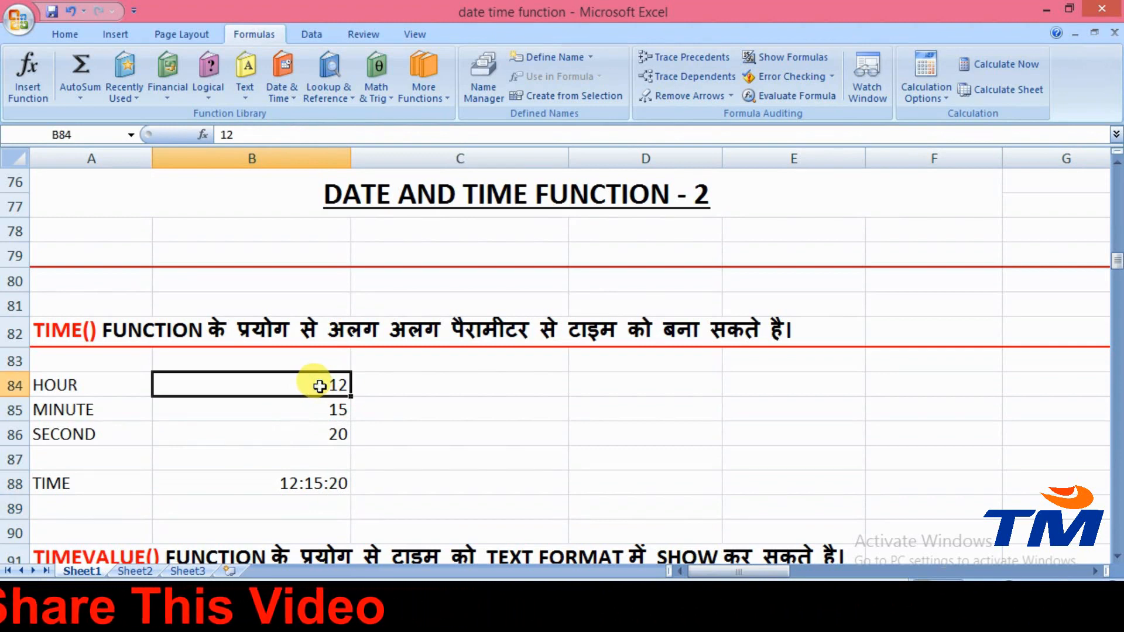
type("5")
key("Return")
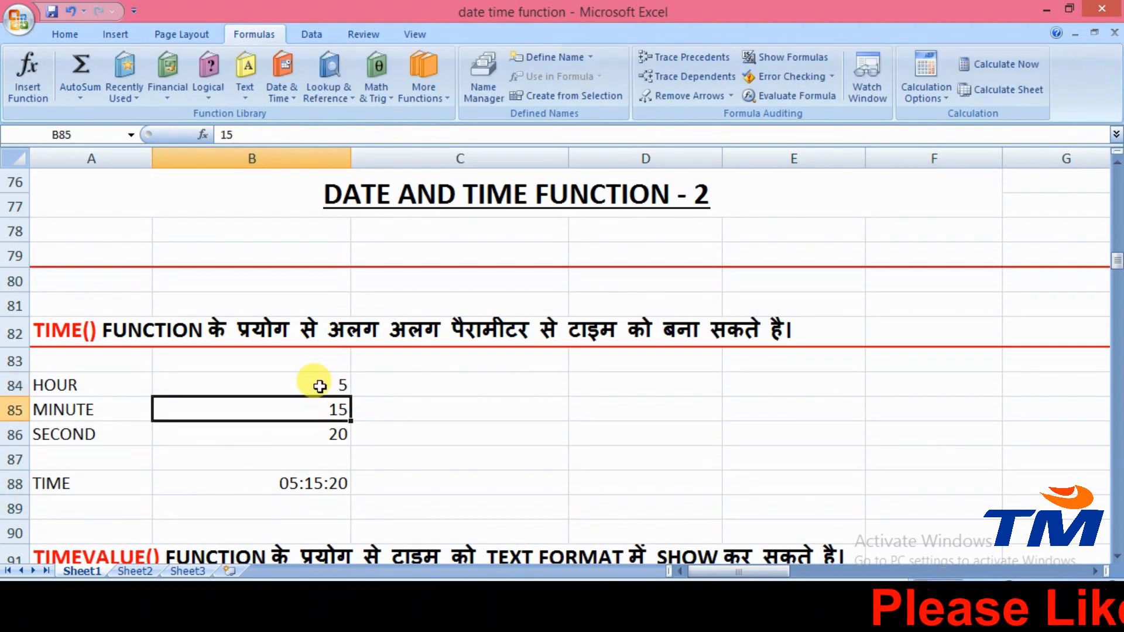
type("25")
key("Return")
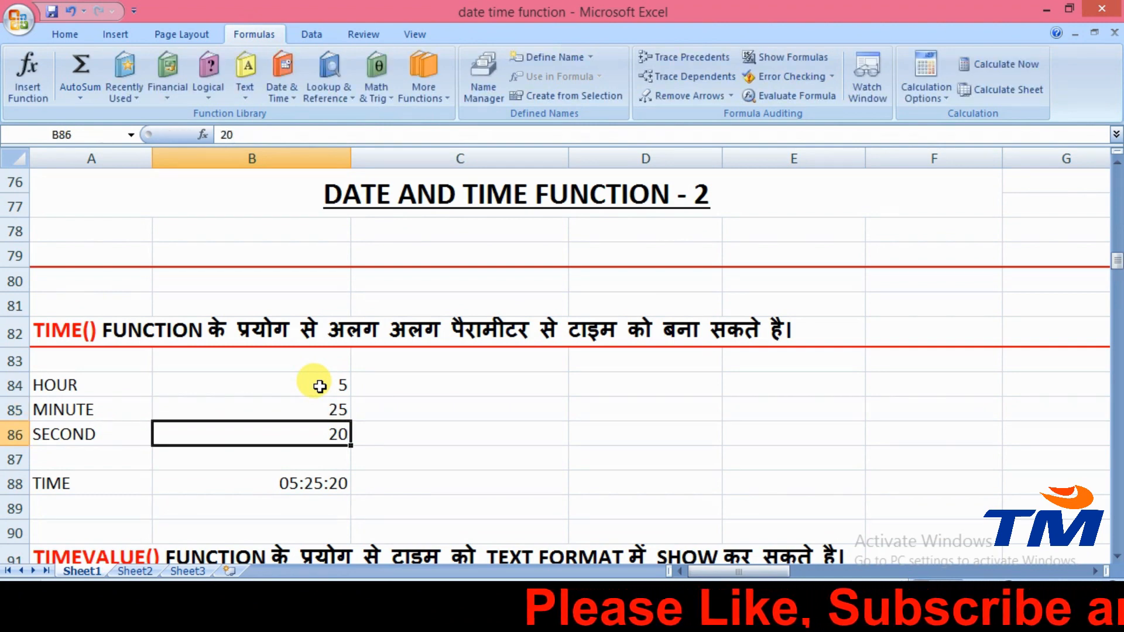
type("45")
key("Return")
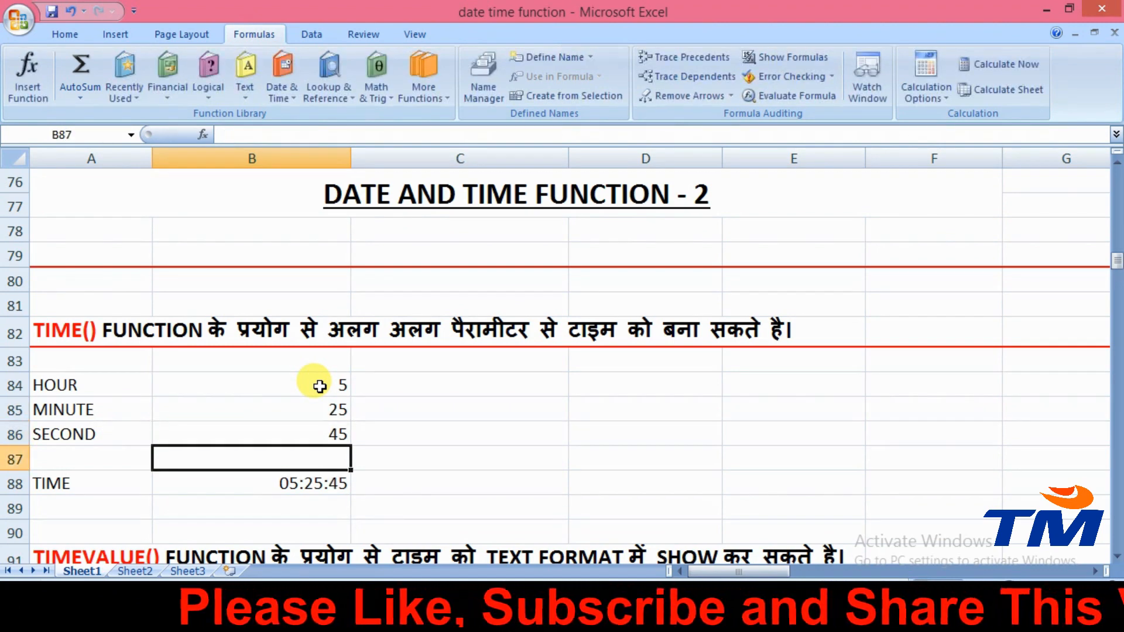
left_click(299, 486)
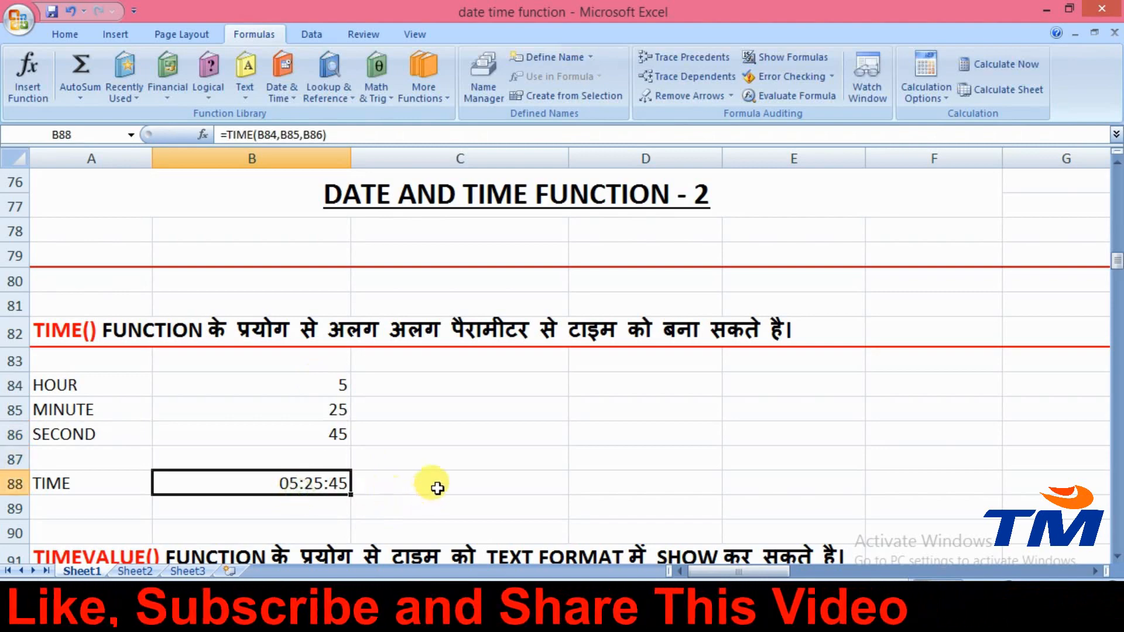
- Format the TIME and TIME VALUE headers in A94:B94 with black fill, white bold text and centred alignment
scroll(430, 480, "down", 3)
scroll(467, 334, "down", 2)
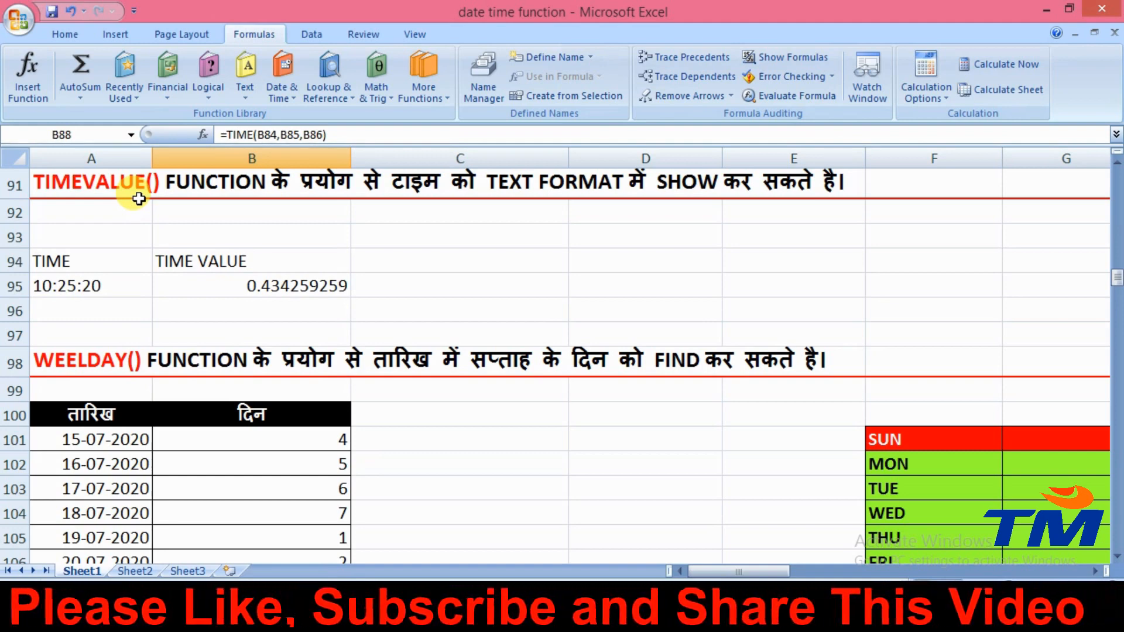
left_click_drag(115, 252, 185, 255)
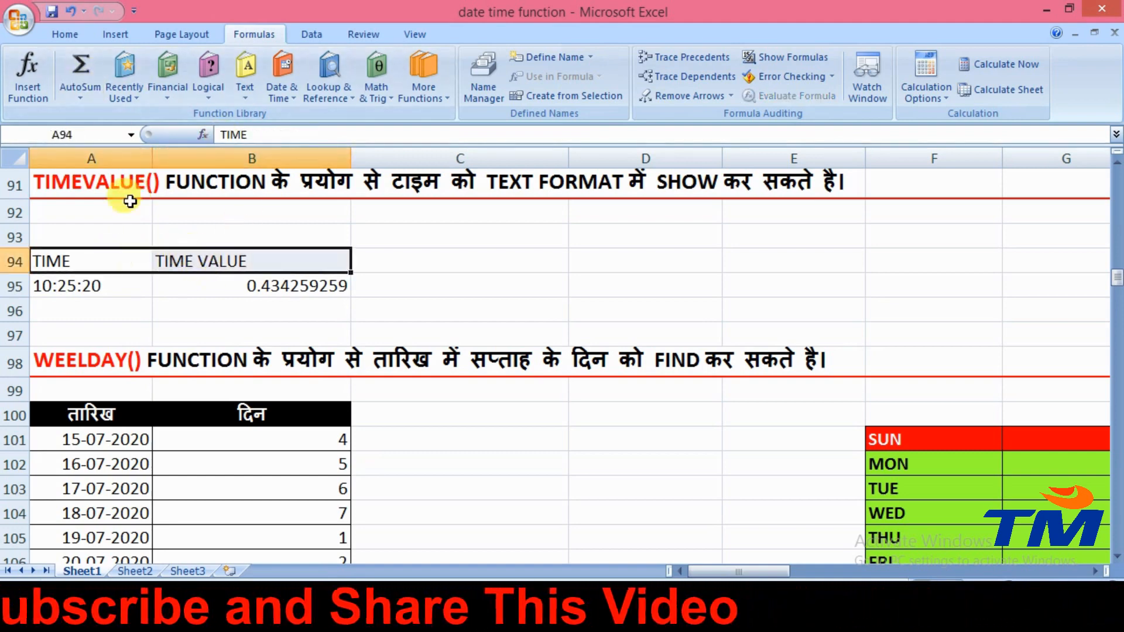
left_click(77, 34)
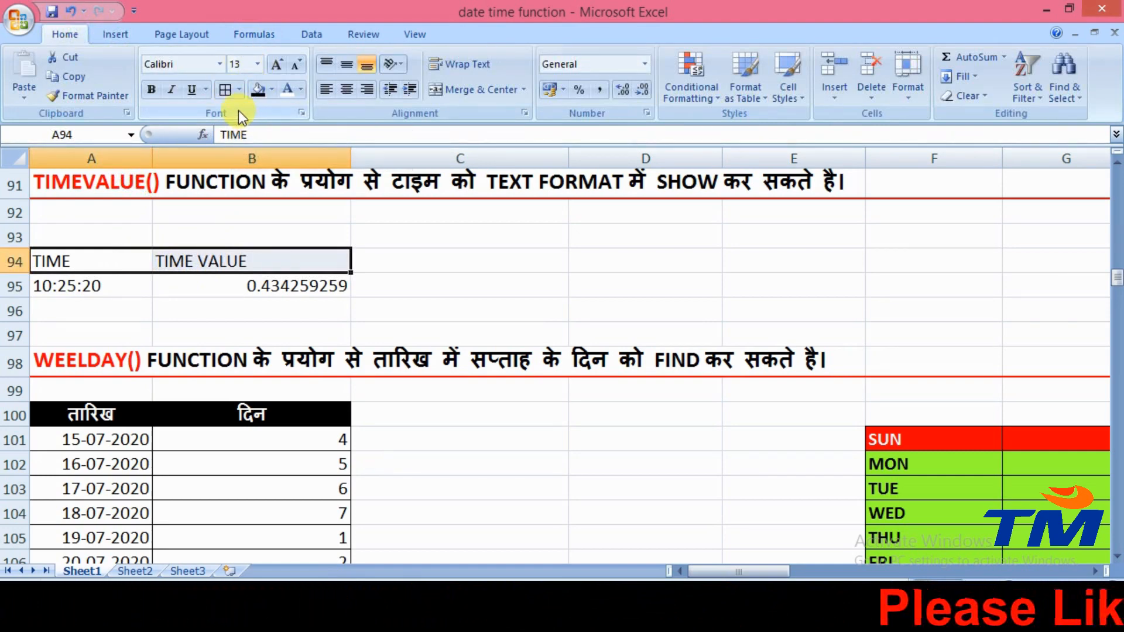
left_click(256, 89)
left_click(286, 91)
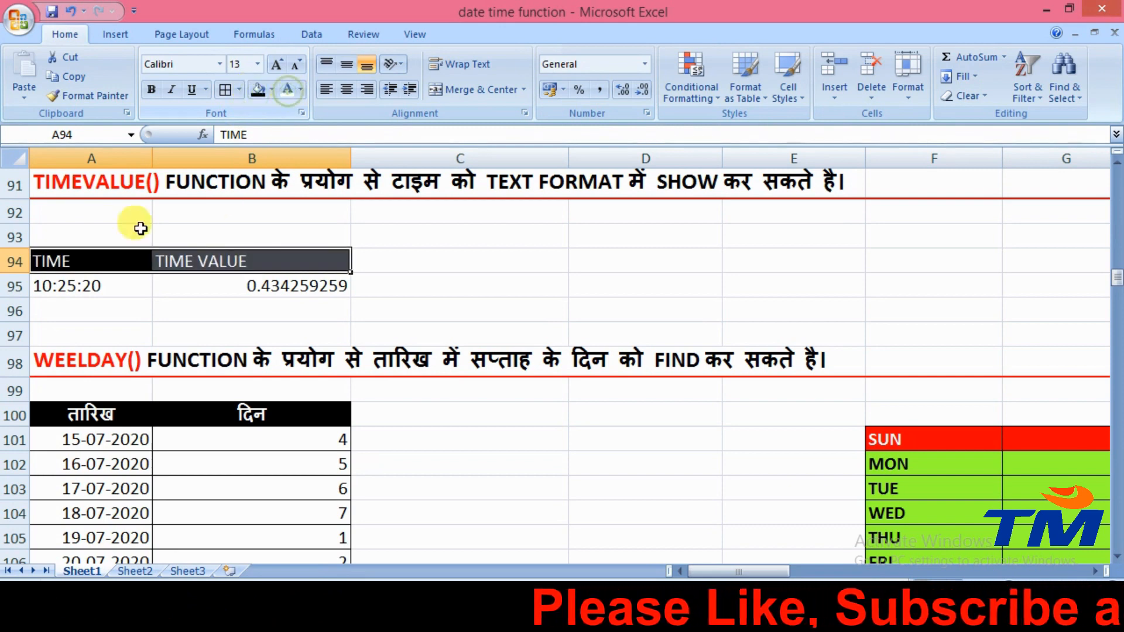
left_click(151, 91)
left_click(346, 63)
left_click(346, 89)
left_click(359, 319)
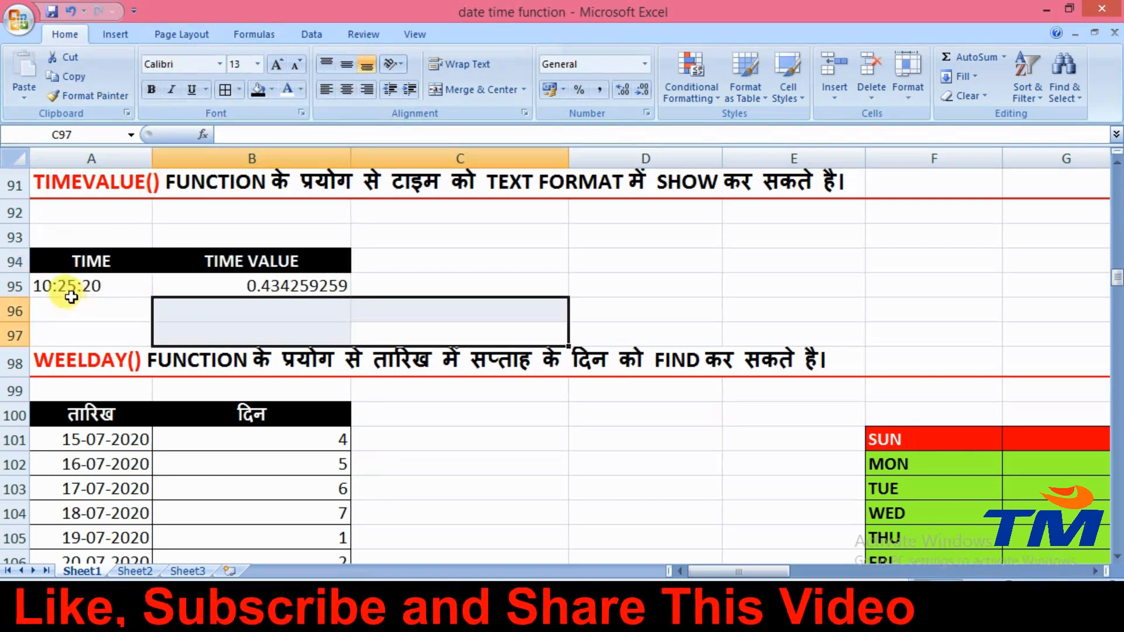
- Examine the text time in A95 and the argument of the TIMEVALUE formula in B95
left_click(85, 284)
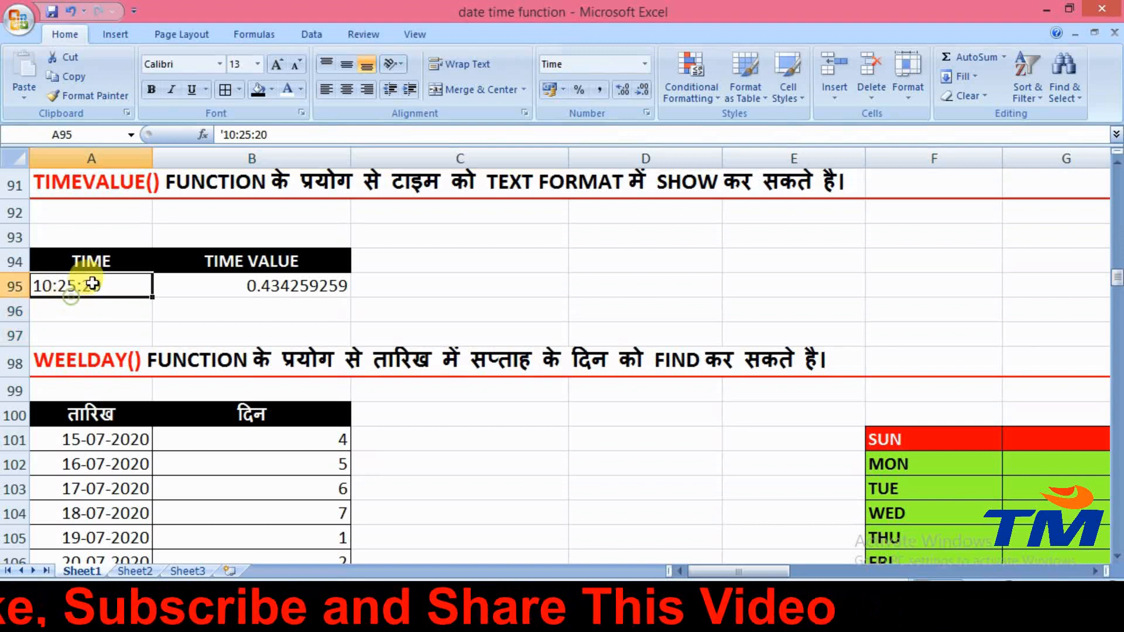
double_click(261, 286)
mouse_move(256, 285)
left_mouse_down()
mouse_move(293, 285)
mouse_move(275, 285)
left_mouse_up()
left_click(274, 286)
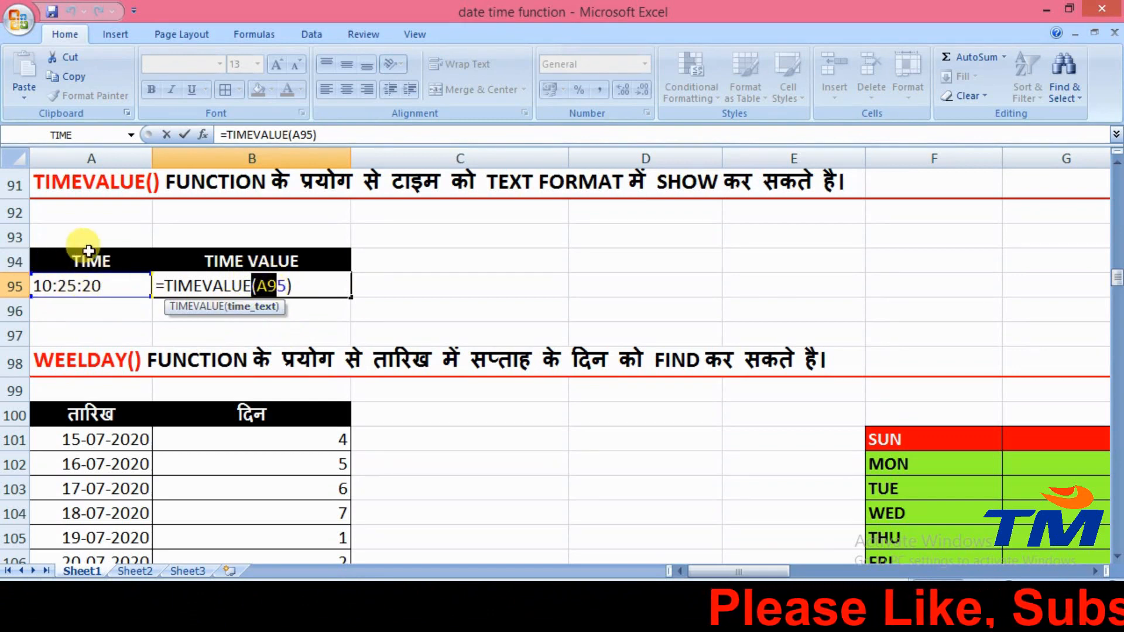
key("Return")
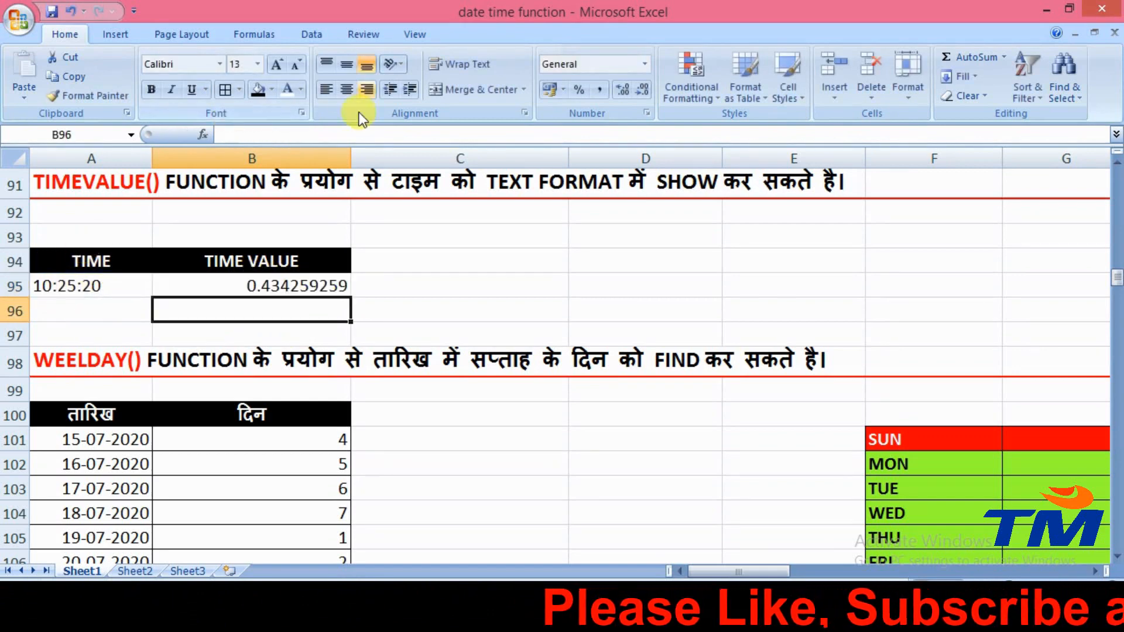
left_click(297, 285)
- Try the time in A95 without its leading apostrophe, and restore the apostrophe
double_click(73, 286)
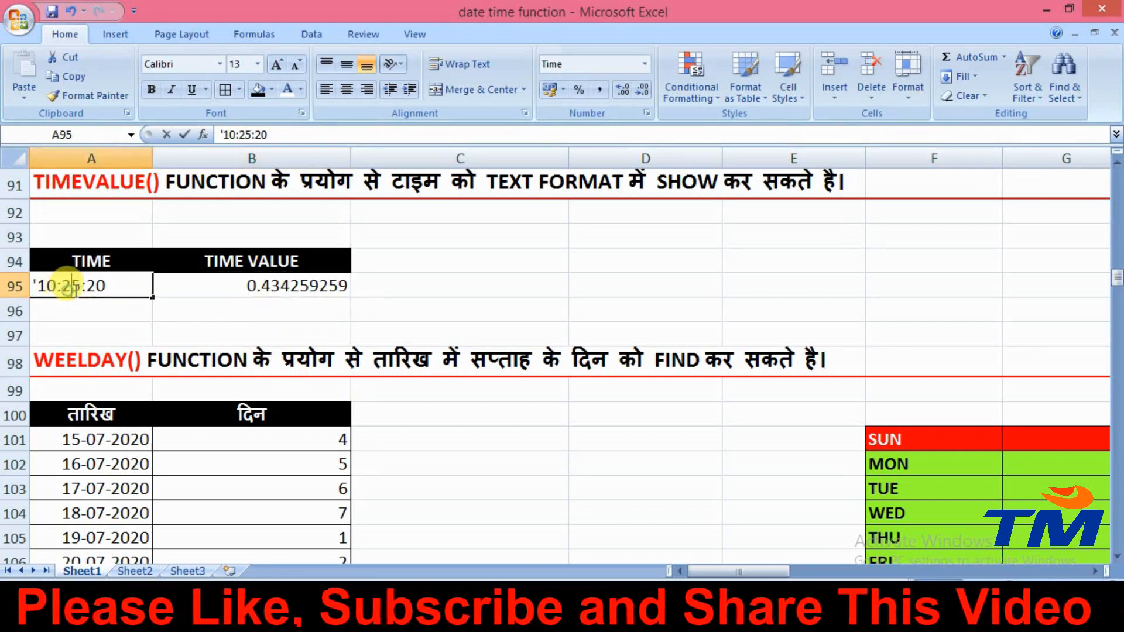
key("Escape")
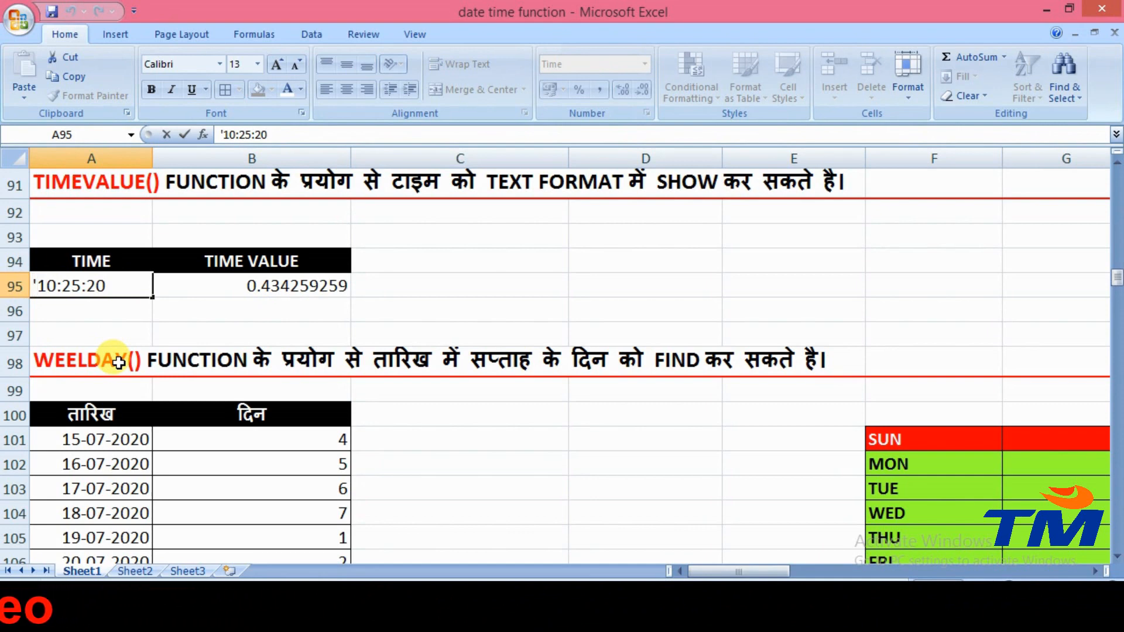
key("BackSpace")
key("Return")
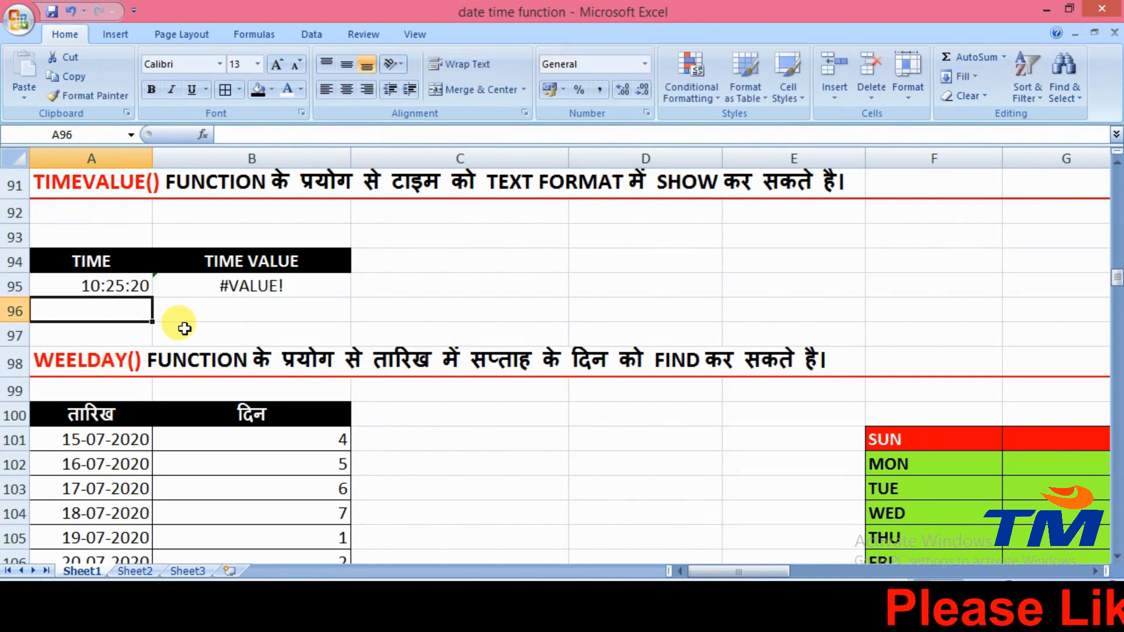
double_click(93, 284)
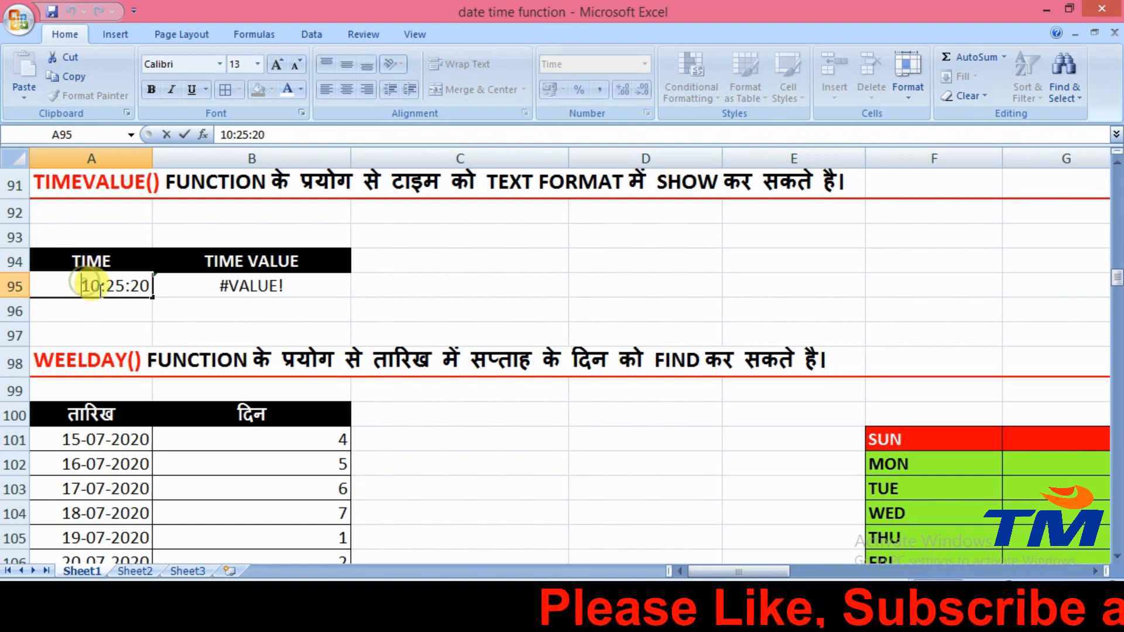
key("Return")
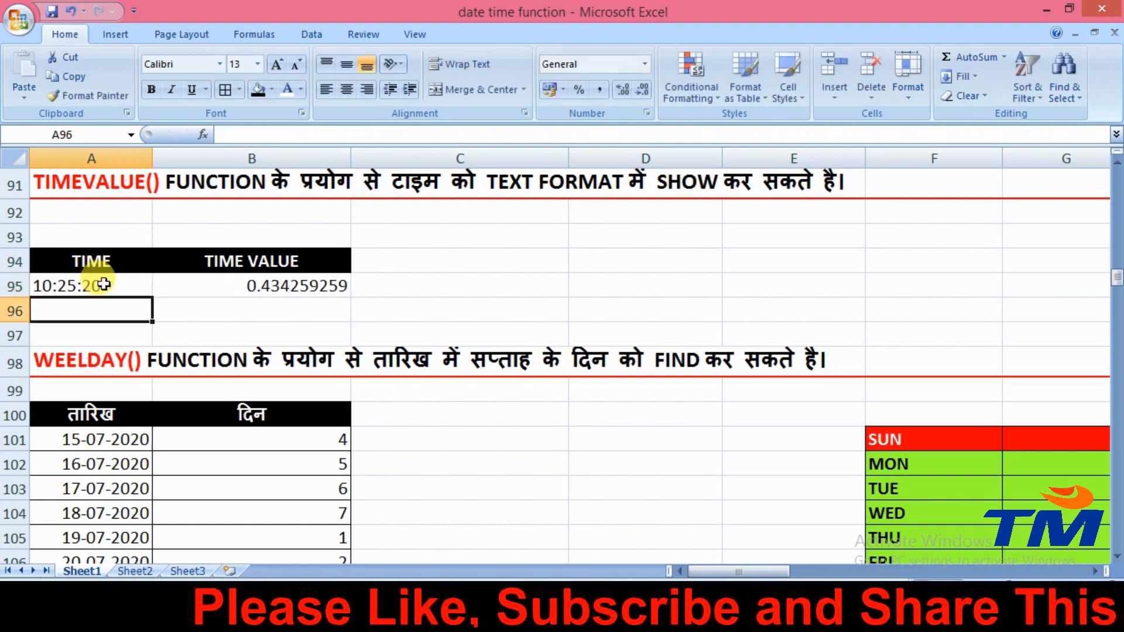
- Change the text time in A95 to 10:30:20, keeping the leading apostrophe
left_click(103, 284)
double_click(104, 284)
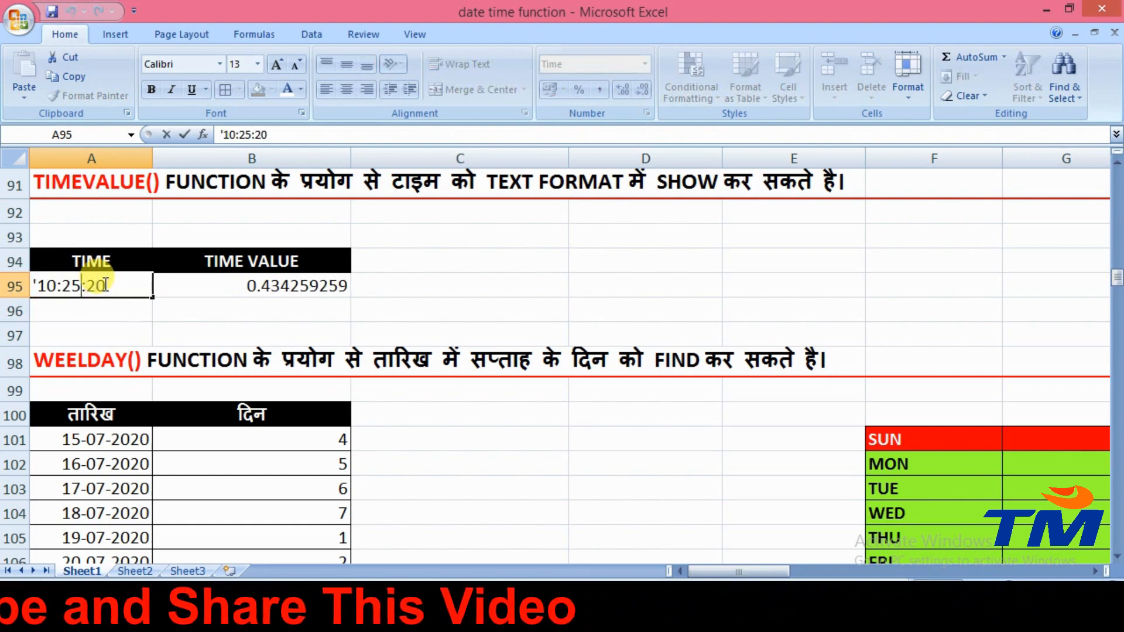
type("3")
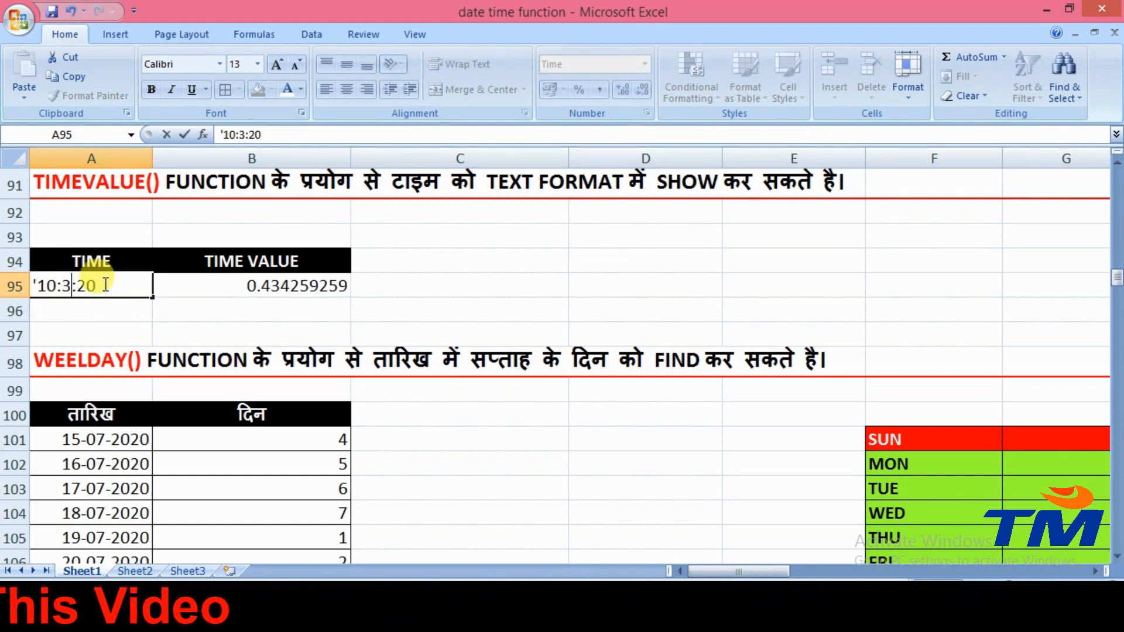
type("0")
key("Return")
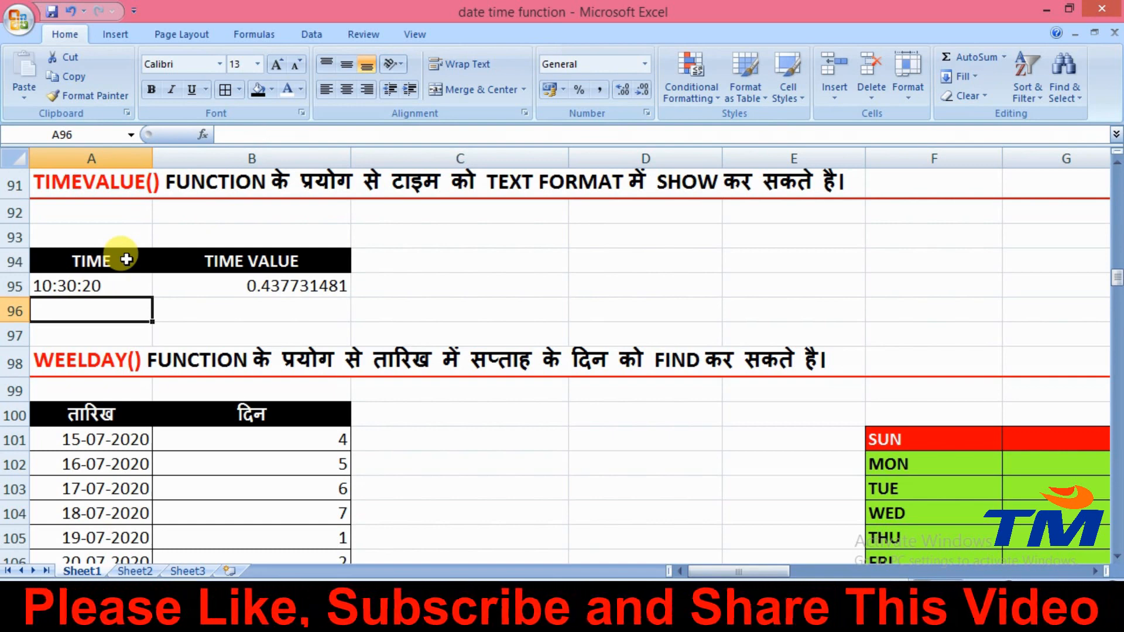
- Format the TIMEVALUE result in B95 with the custom number format hh:mm, previewing h:mm:ss AM/PM and hh:mm:ss as well
left_click(257, 284)
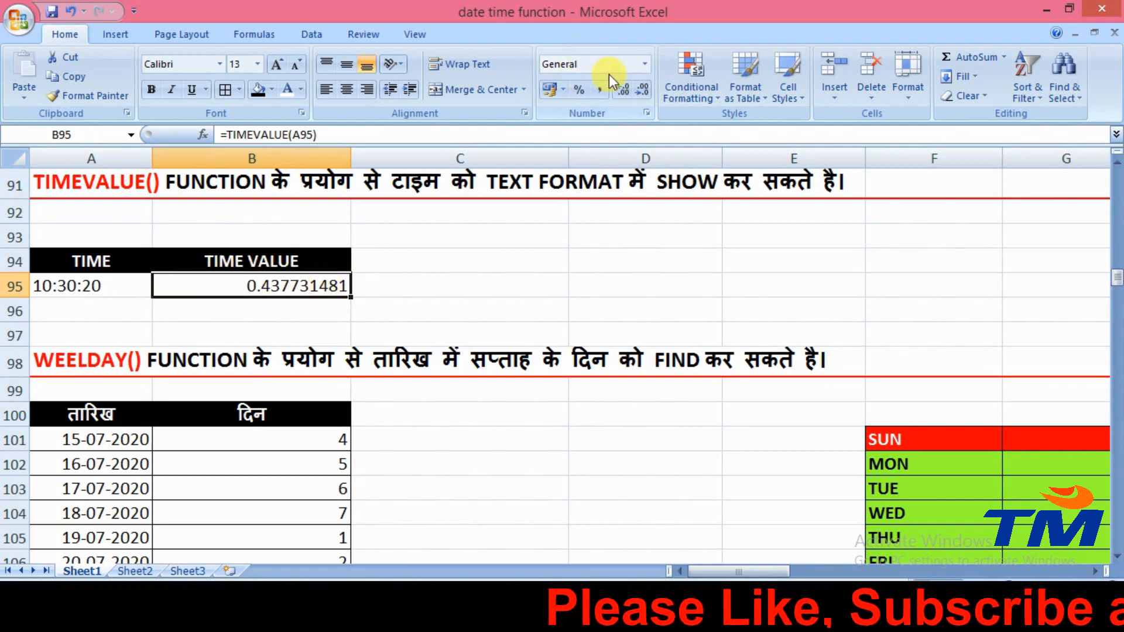
left_click(643, 64)
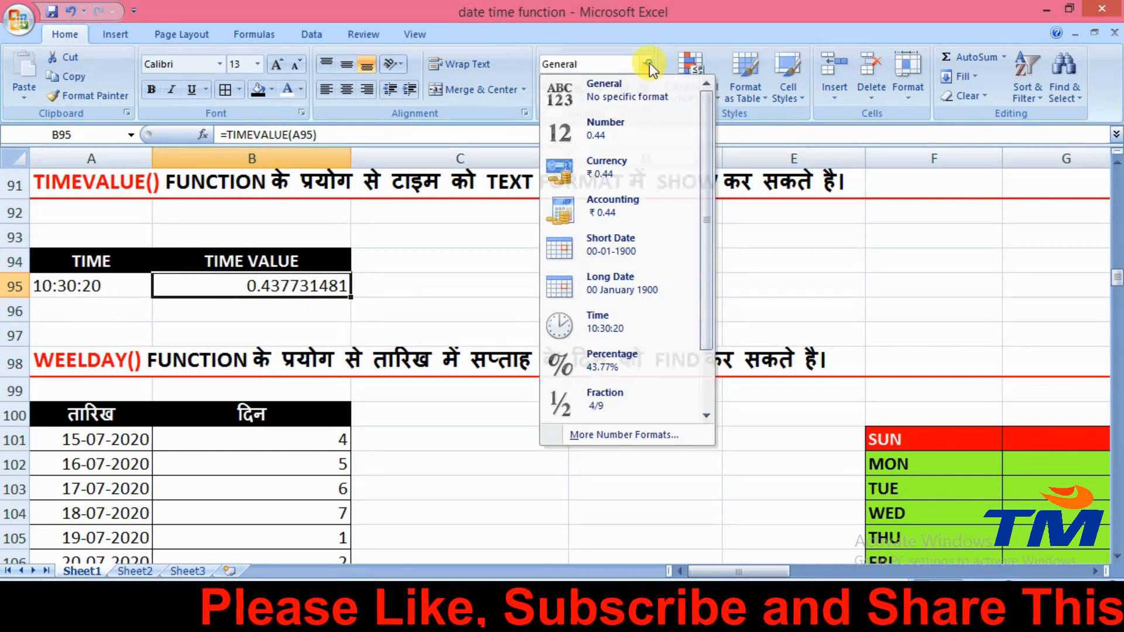
left_click(648, 62)
left_click(650, 61)
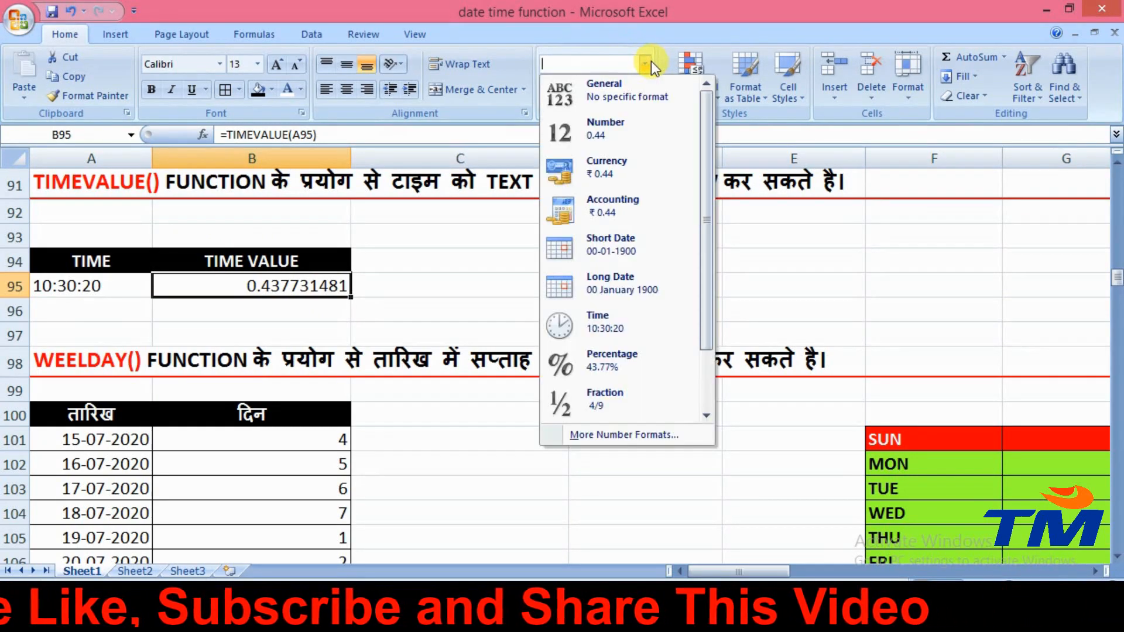
left_click(658, 434)
left_click_drag(452, 44, 483, 12)
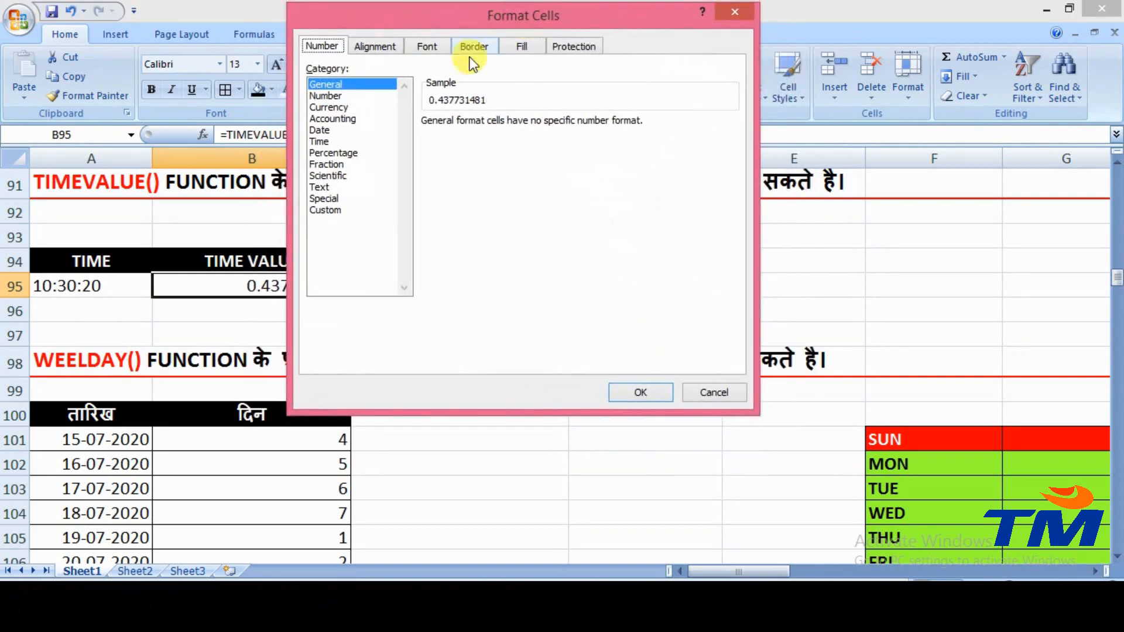
left_click(317, 212)
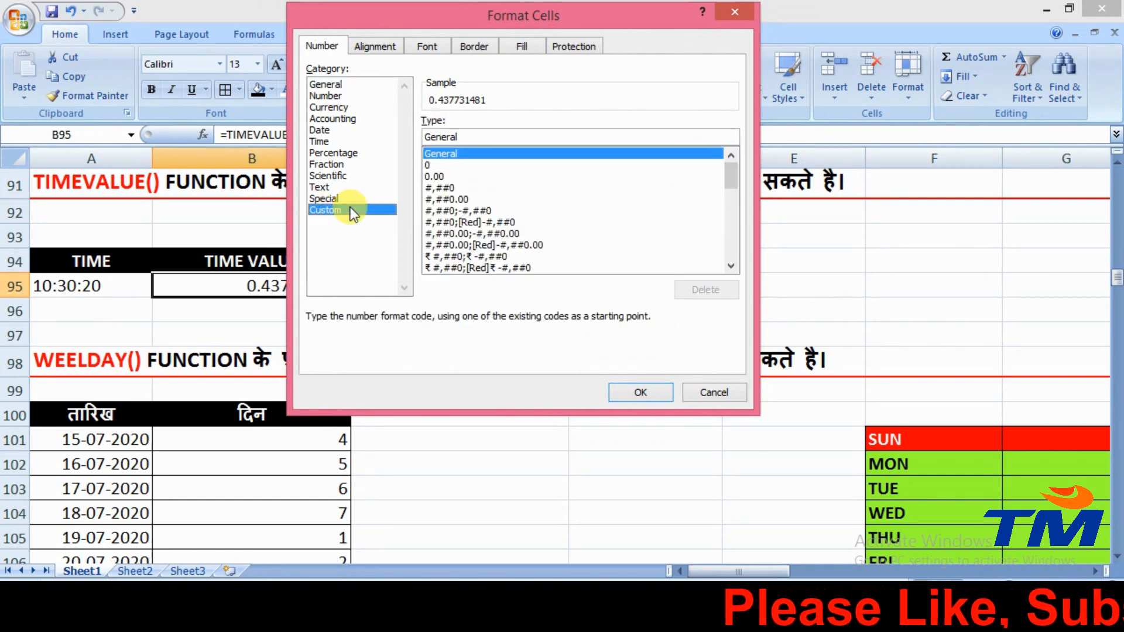
left_click_drag(733, 177, 735, 225)
left_click(451, 222)
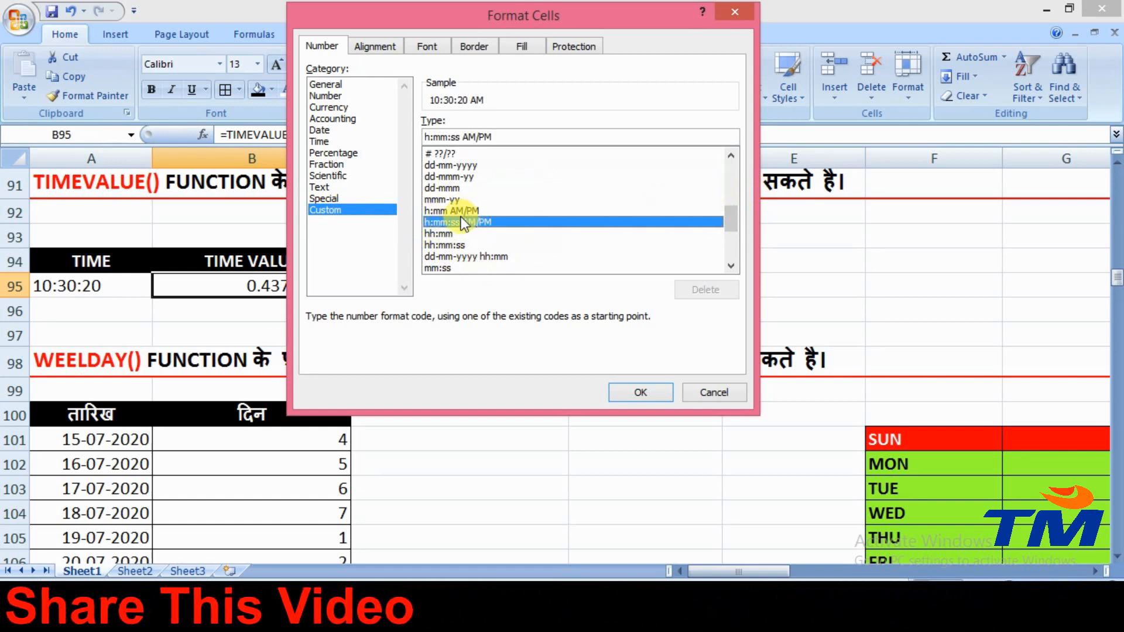
left_click(439, 234)
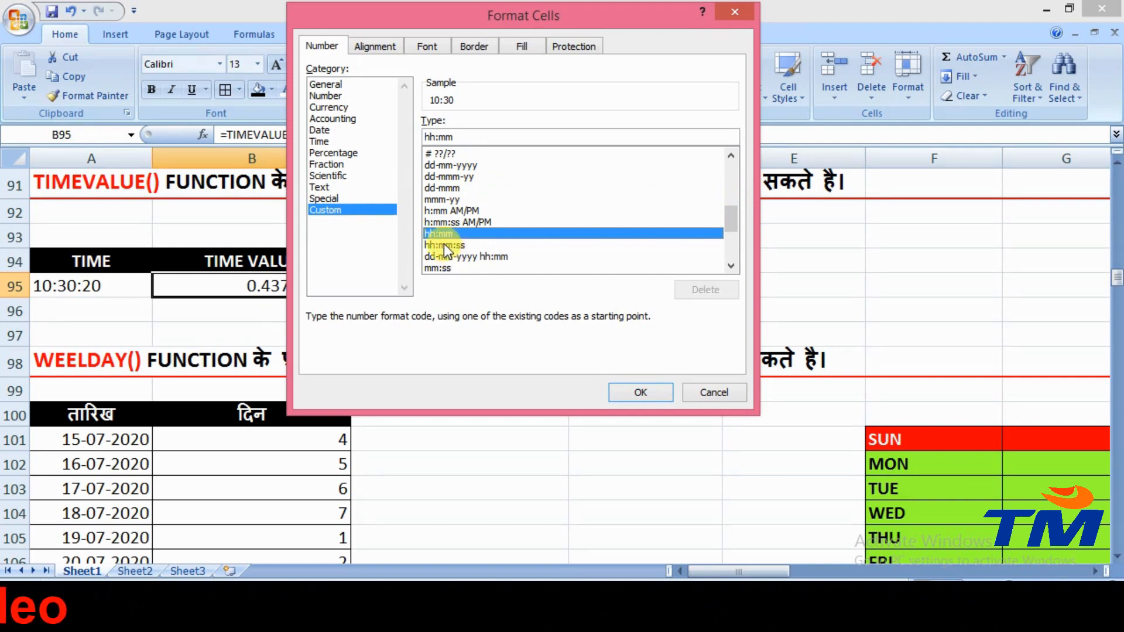
left_click(447, 245)
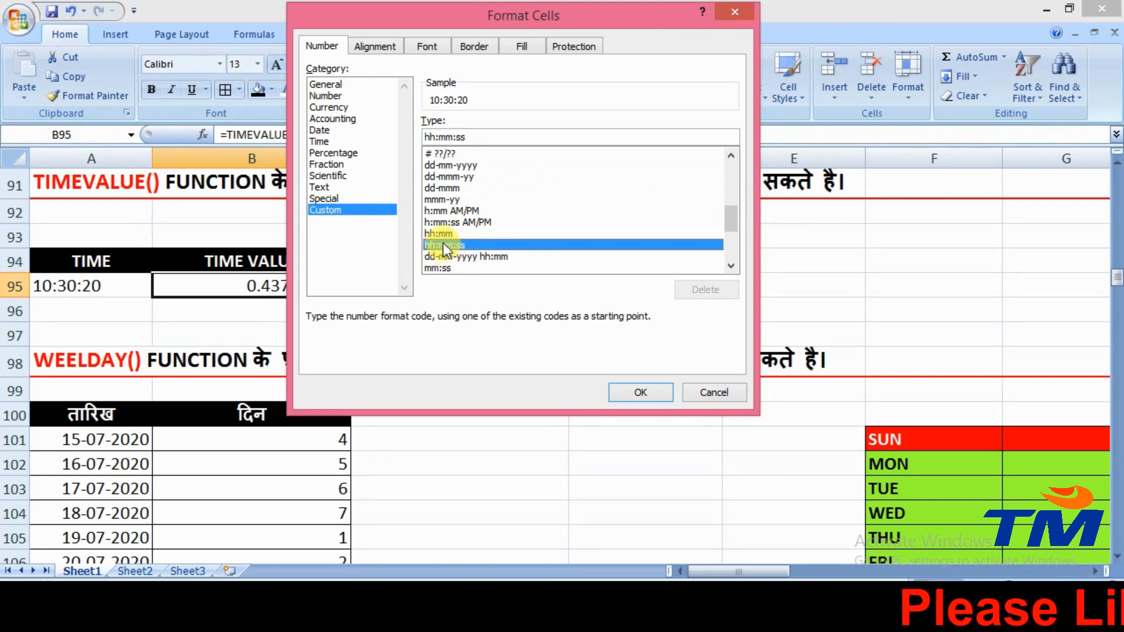
left_click(441, 237)
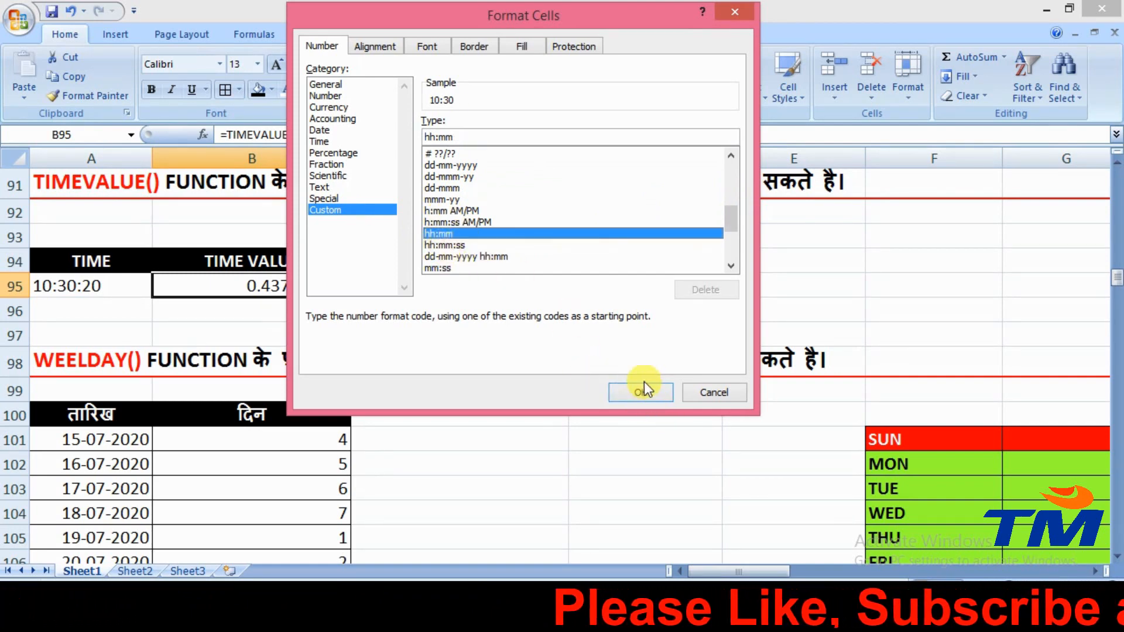
left_click(656, 392)
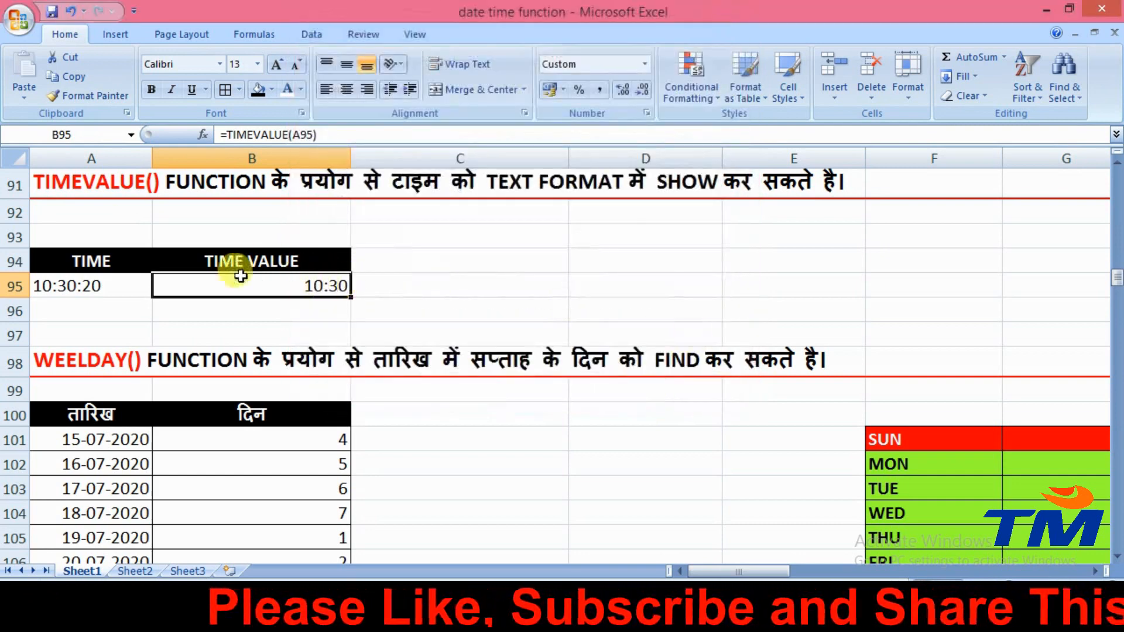
- Check the formula in B95 and return the cell to the General number format
double_click(316, 284)
key("Return")
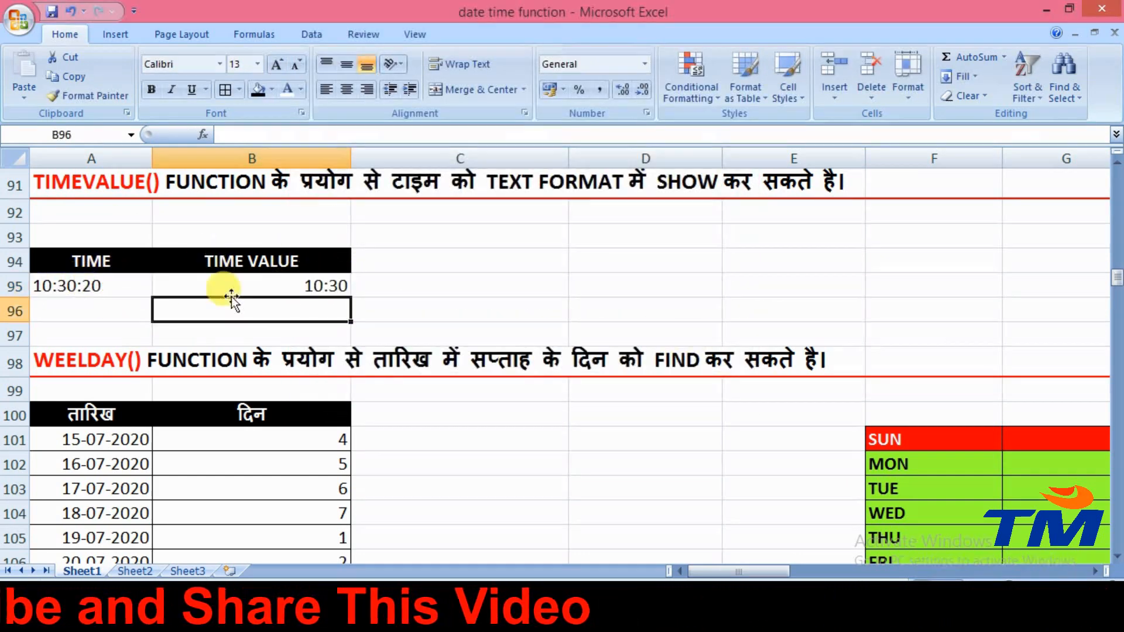
left_click(275, 285)
left_click(646, 65)
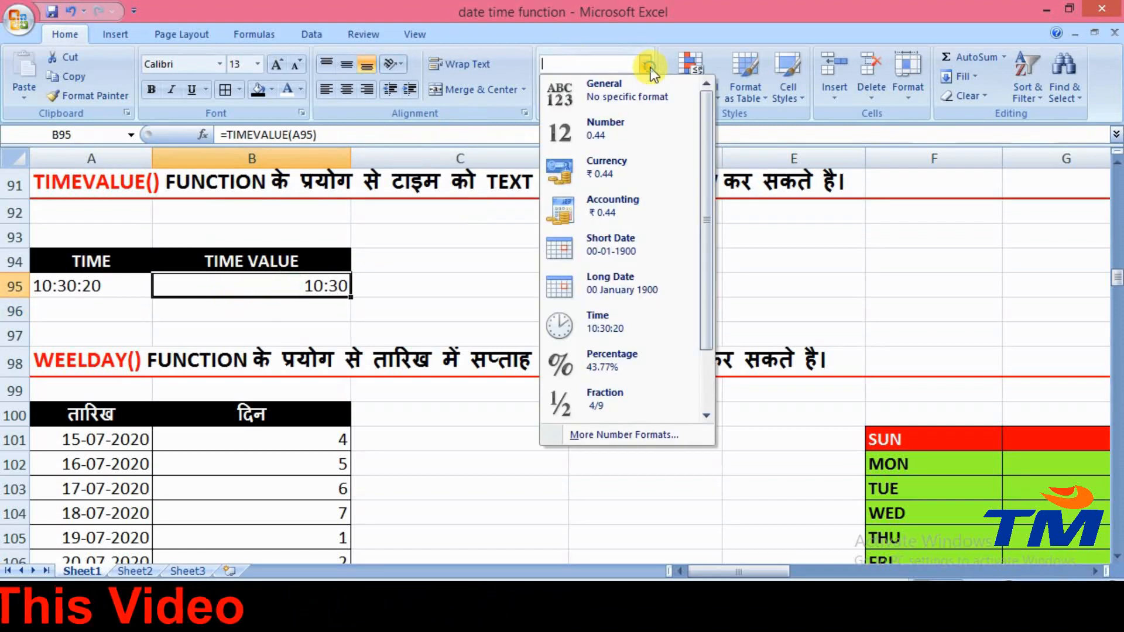
left_click(608, 91)
left_click(418, 284)
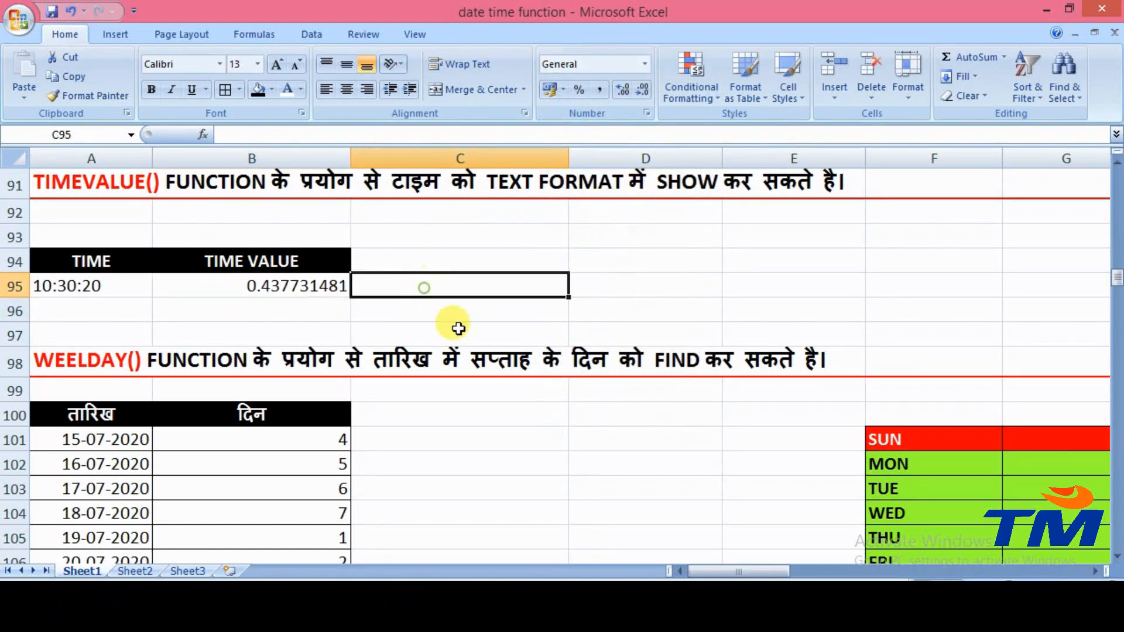
left_click(225, 304)
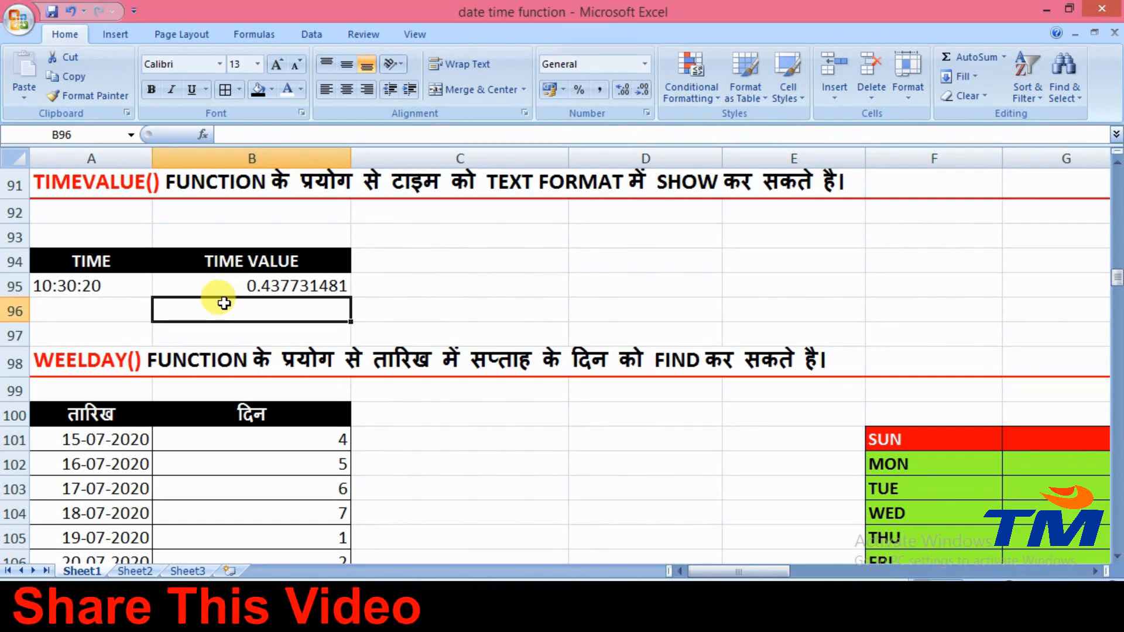
- Move the weekday number table from F101:G107 to D101:E107, closer to the date list
scroll(299, 303, "down", 4)
scroll(387, 302, "up", 1)
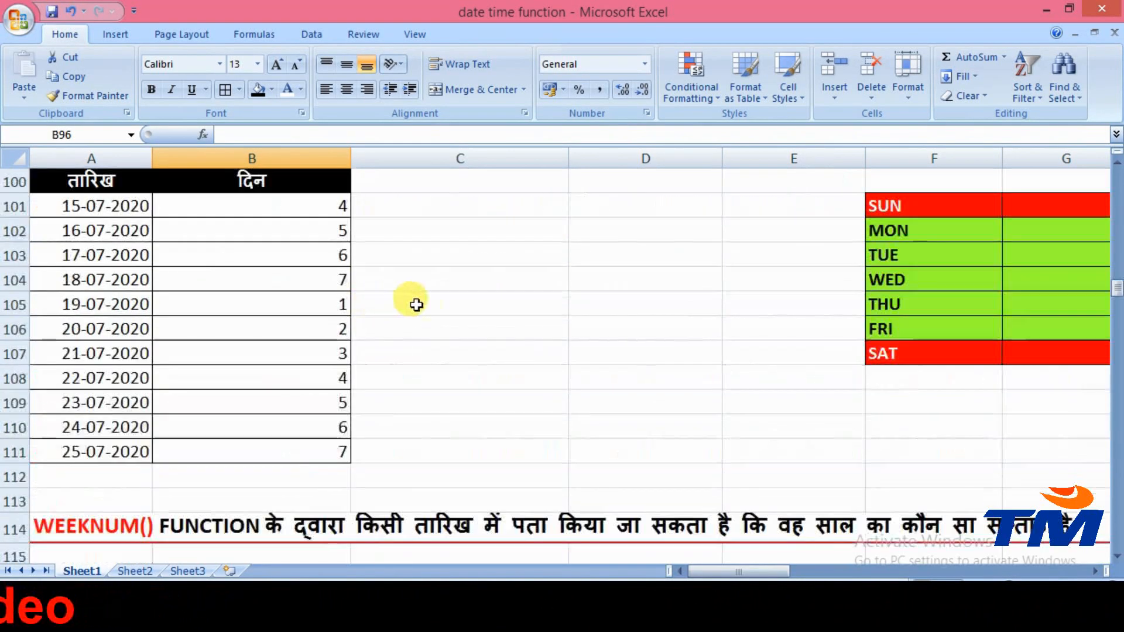
left_click_drag(735, 570, 709, 574)
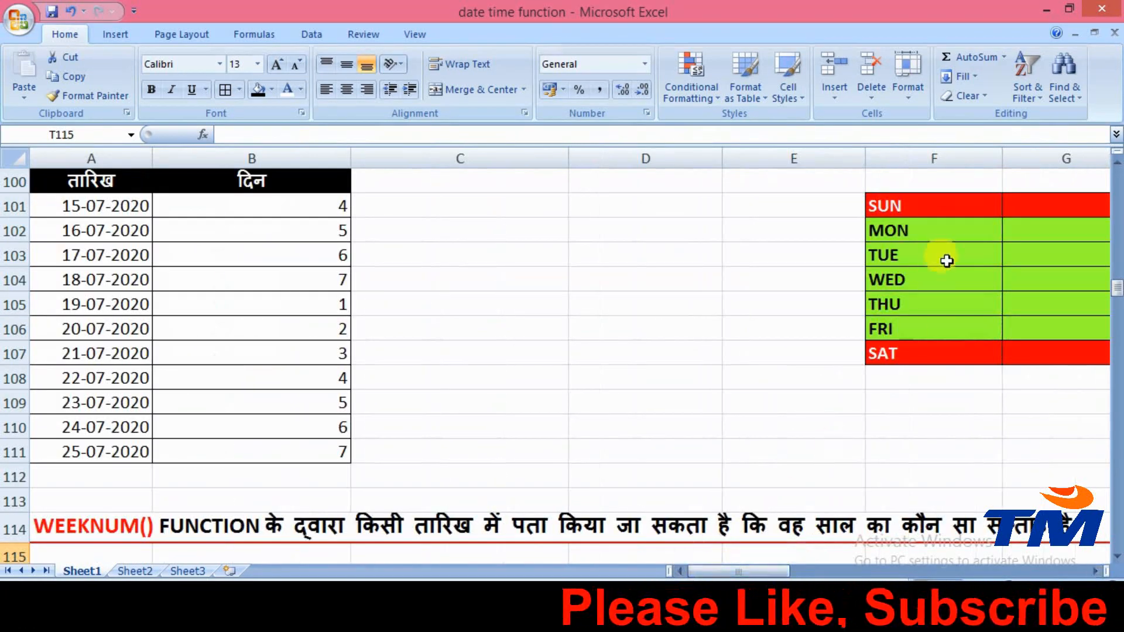
left_click(1095, 571)
left_click_drag(553, 205, 790, 353)
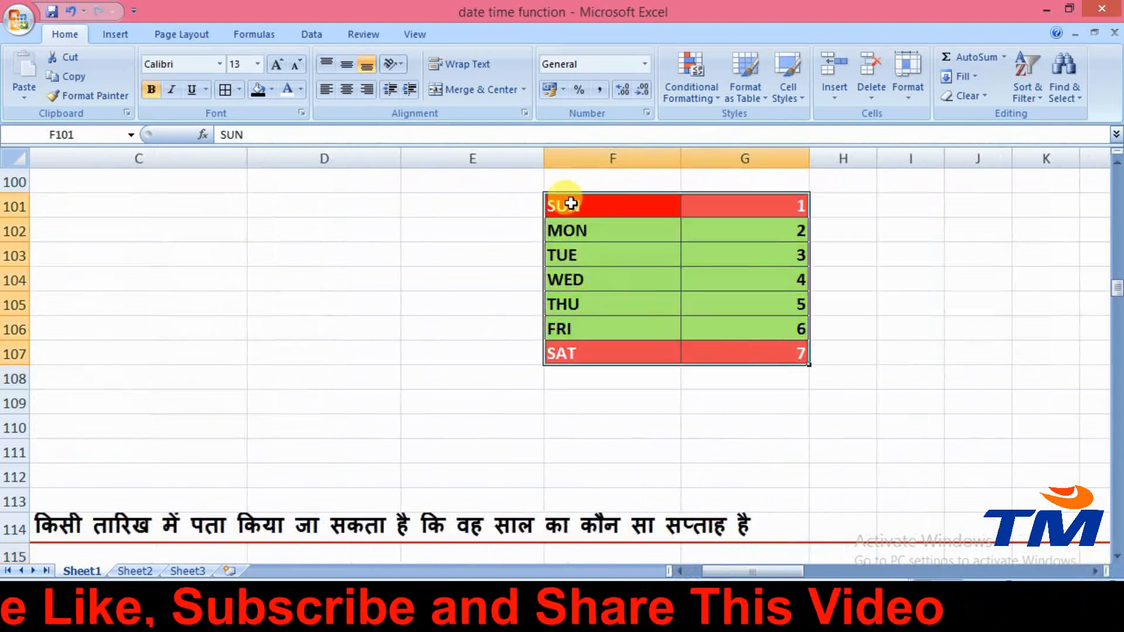
left_click_drag(555, 196, 254, 218)
left_click_drag(741, 571, 697, 568)
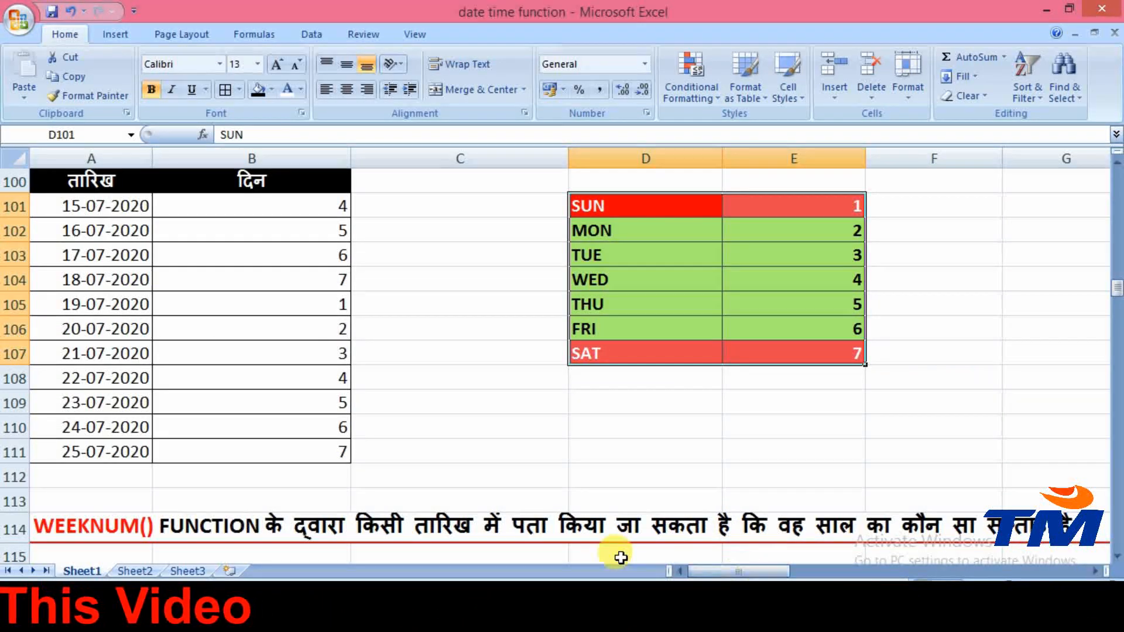
- Correct the misspelled function name in the A98 heading to WEEKDAY()
scroll(501, 371, "up", 1)
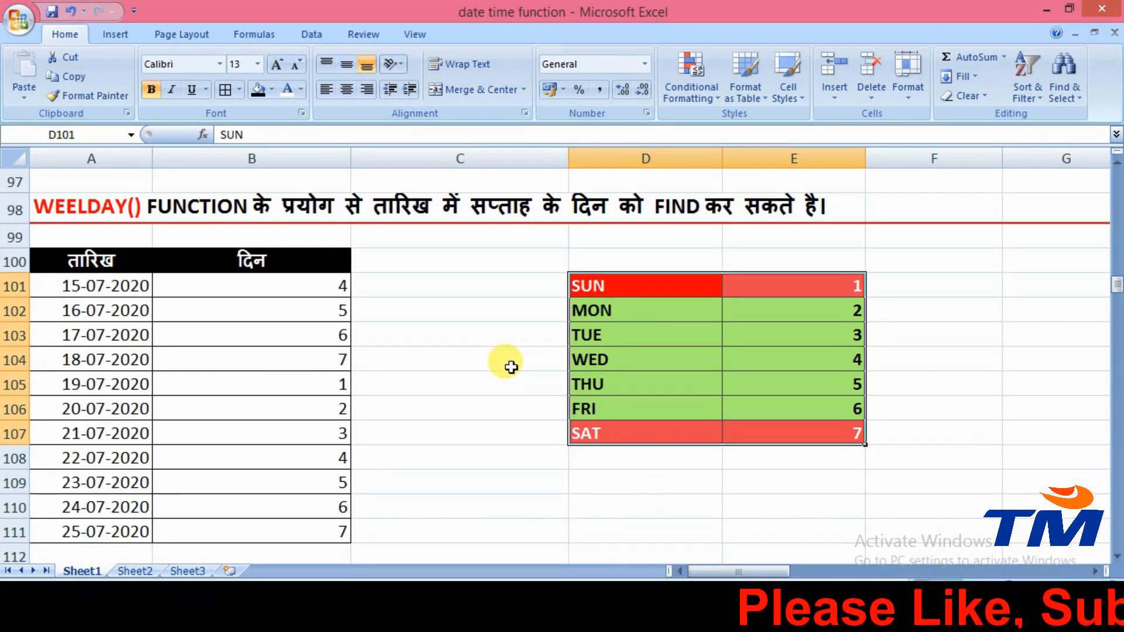
double_click(109, 210)
key("BackSpace")
type("K")
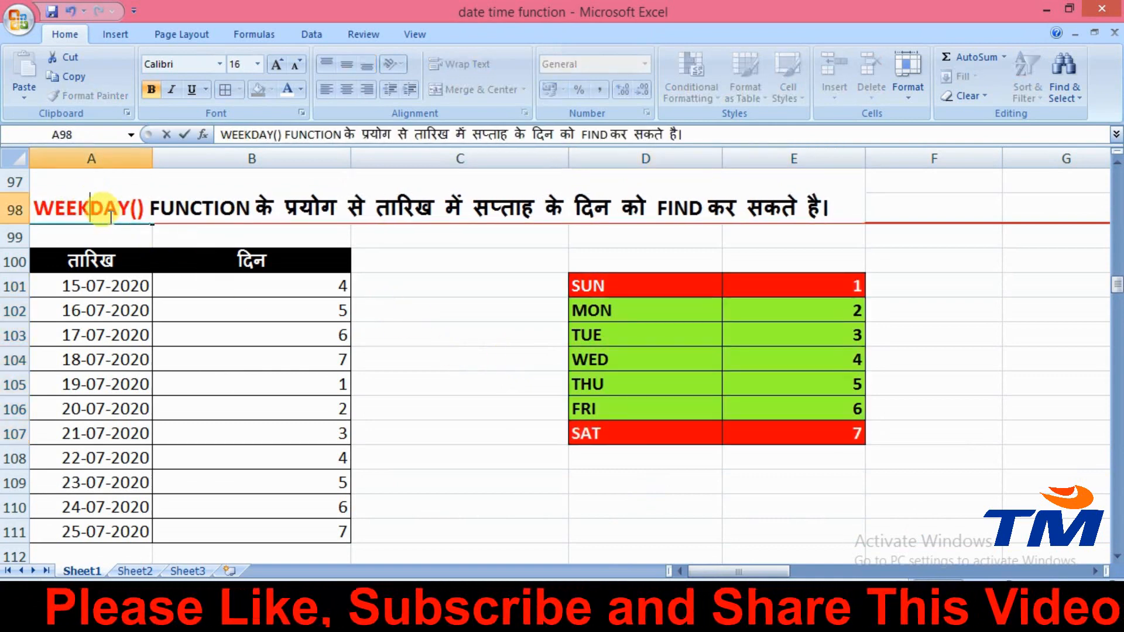
key("Return")
- Examine the WEEKDAY formula in B101, its date in A101, and the number assigned to SUN in the weekday table
left_click(314, 280)
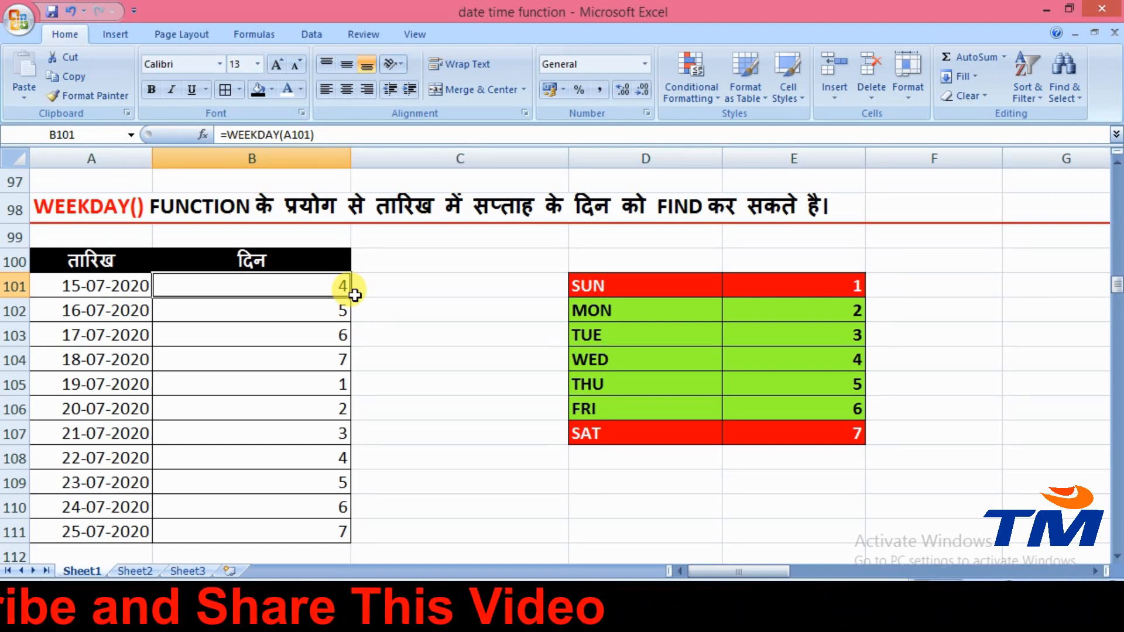
left_click(90, 275)
left_click(160, 289)
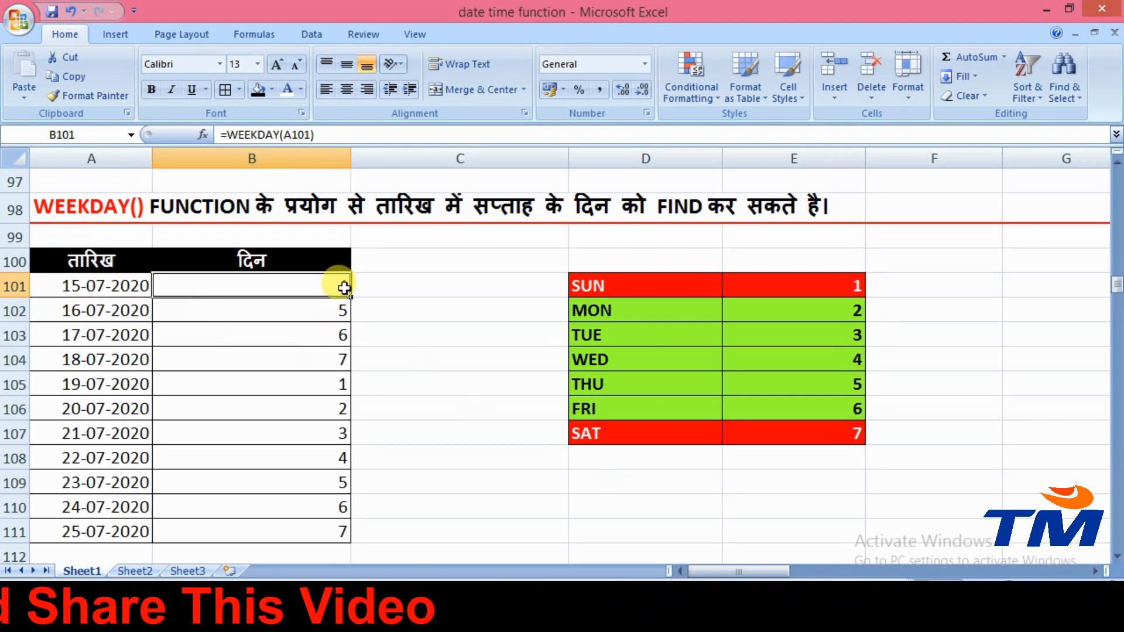
left_click(614, 291)
left_click(801, 289)
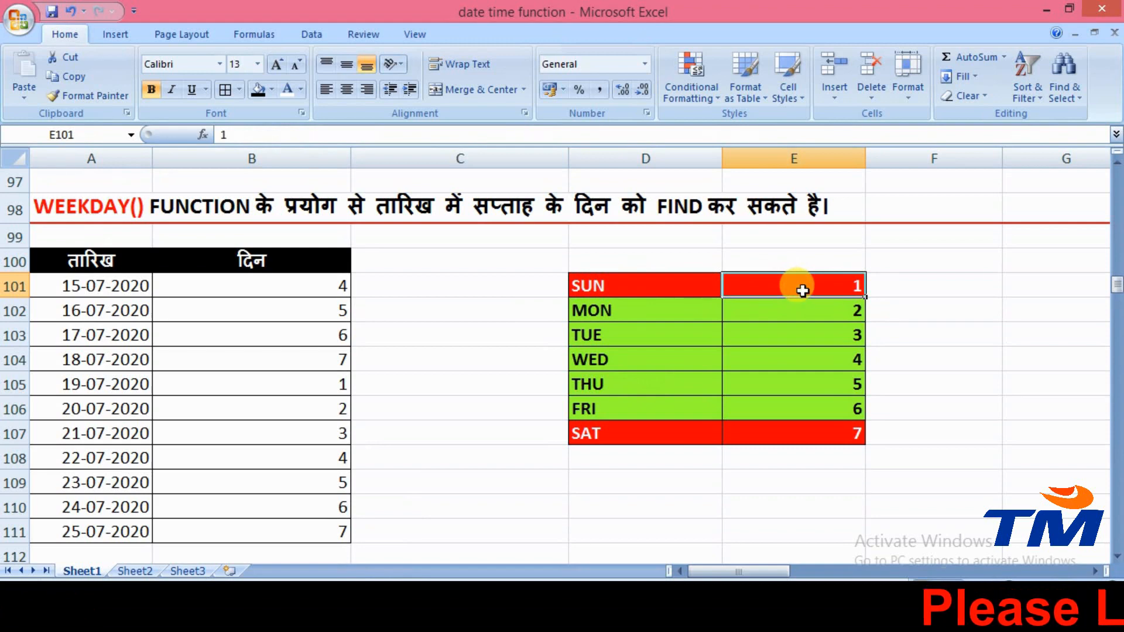